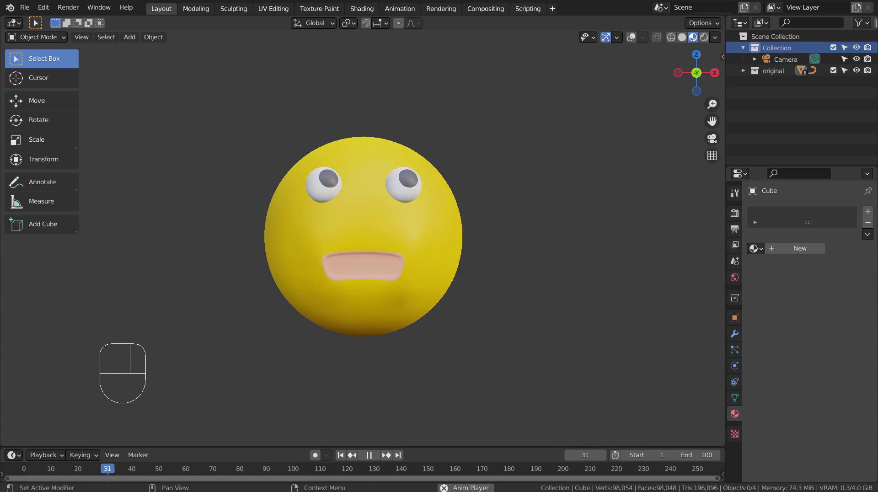
Stop the animation playback and return to the first frame.
{"action": "left_click", "coordinate": [369, 455]}
{"action": "left_click", "coordinate": [341, 455]}
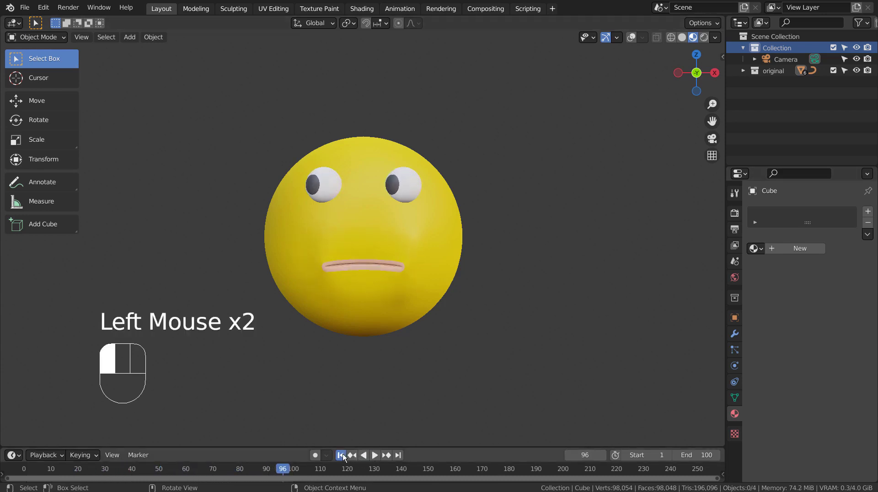
{"action": "middle_click_drag", "start_coordinate": [527, 276], "coordinate": [696, 178]}
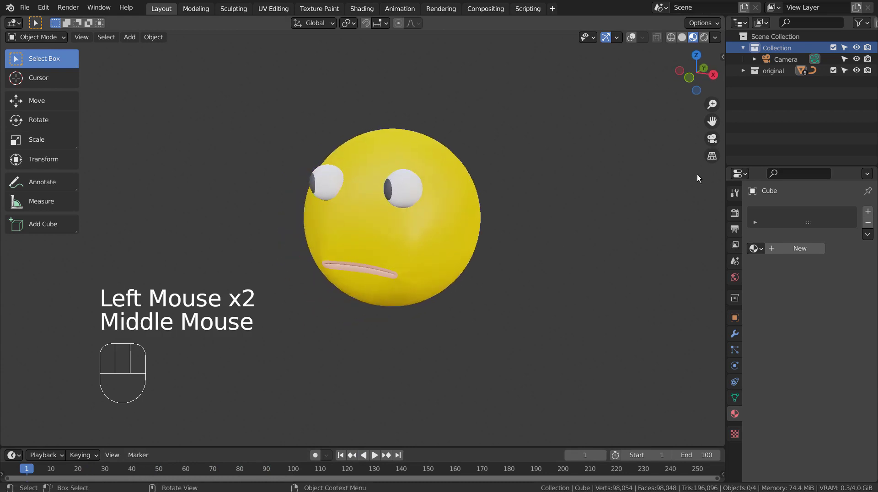
Hide the "original" collection and turn on the viewport overlays.
{"action": "left_click", "coordinate": [855, 70]}
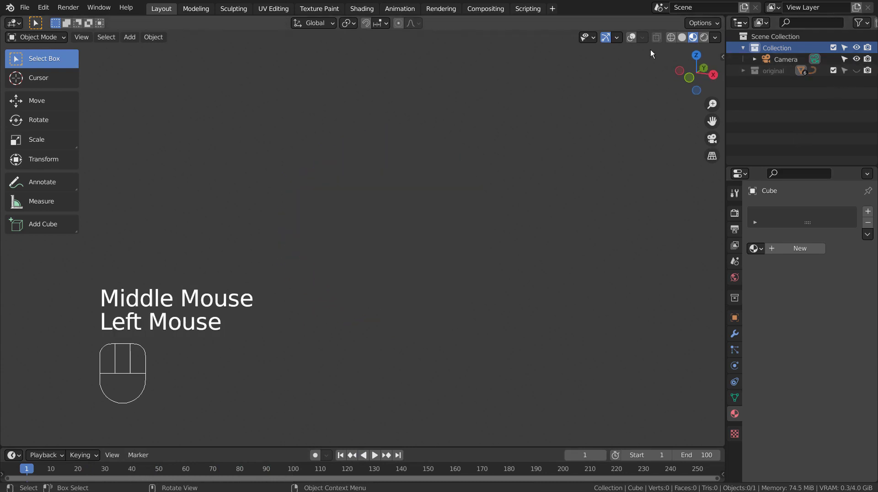
{"action": "left_click", "coordinate": [631, 37]}
{"action": "left_click", "coordinate": [495, 174]}
Add a cube at the world origin and scale it to about 0.241.
{"action": "key", "text": "KP_1"}
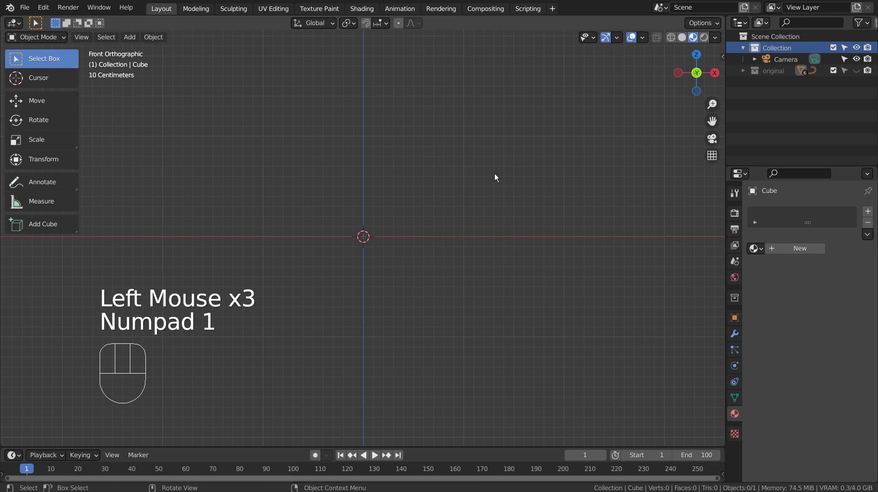
{"action": "key", "text": "shift+a"}
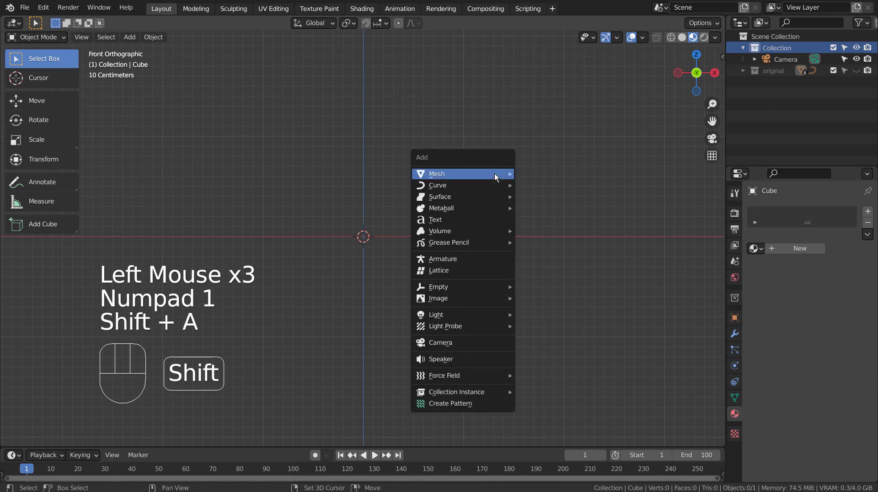
{"action": "mouse_move", "coordinate": [495, 174]}
{"action": "left_click", "coordinate": [590, 184]}
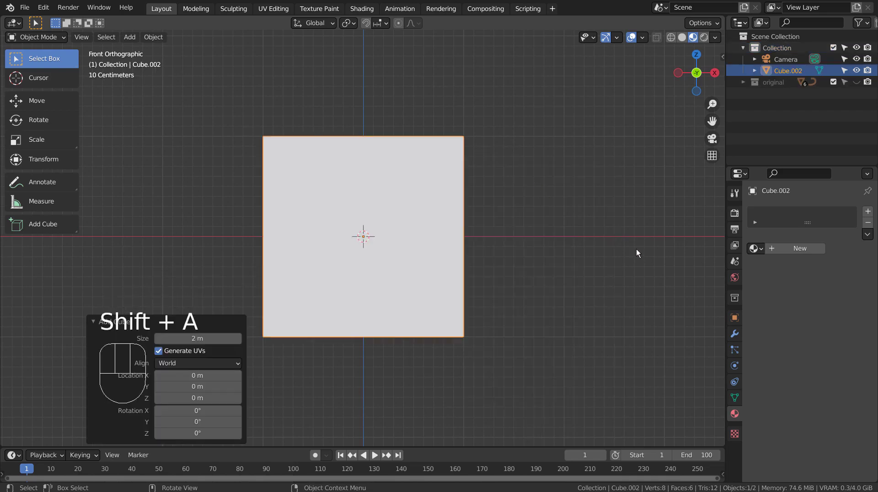
{"action": "key", "text": "s"}
{"action": "left_click", "coordinate": [432, 243]}
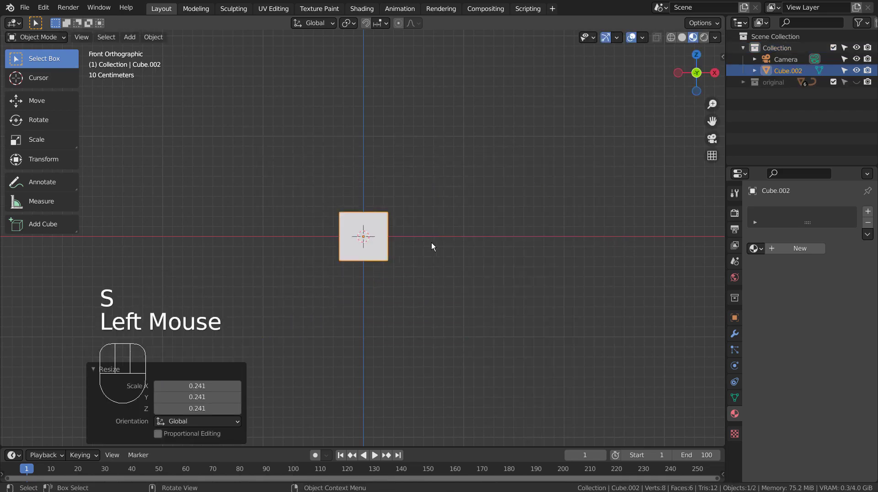
Duplicate the cube along X twice, placing one copy at 0.7 m and another at -0.7 m from the original.
{"action": "key", "text": "shift+d"}
{"action": "key", "text": "x"}
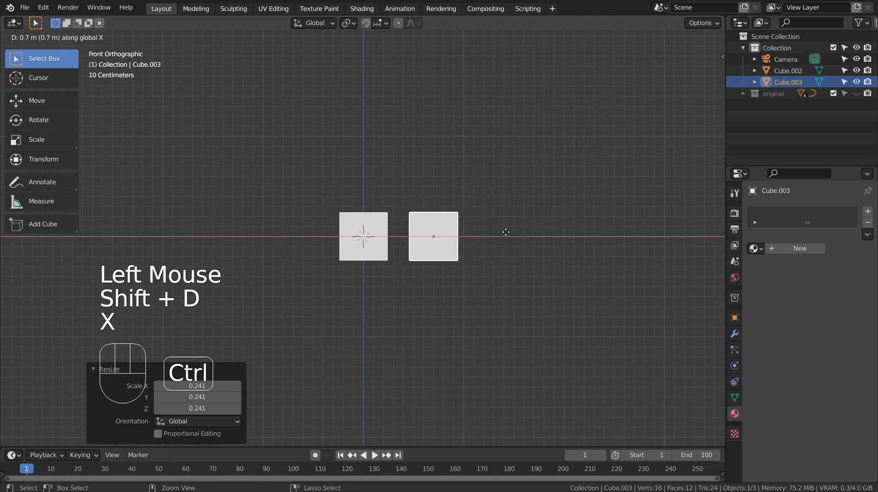
{"action": "left_click", "coordinate": [506, 232], "text": "ctrl"}
{"action": "left_click", "coordinate": [370, 239]}
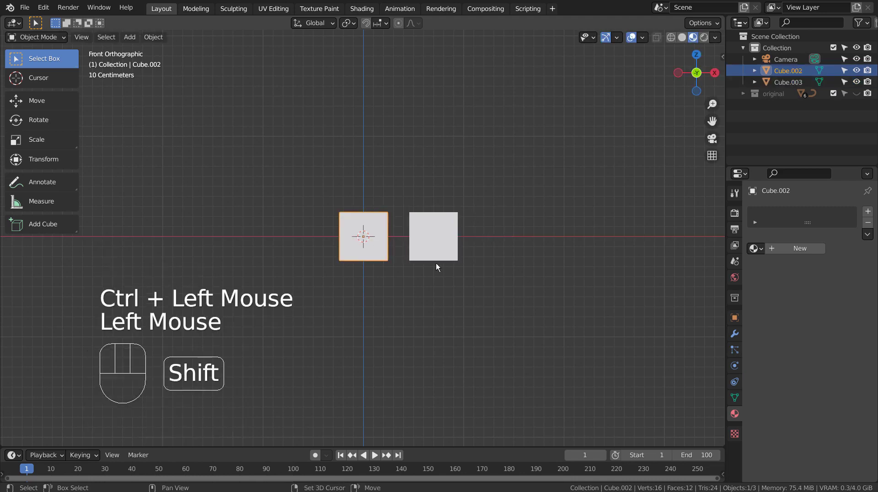
{"action": "key", "text": "shift+d"}
{"action": "key", "text": "x"}
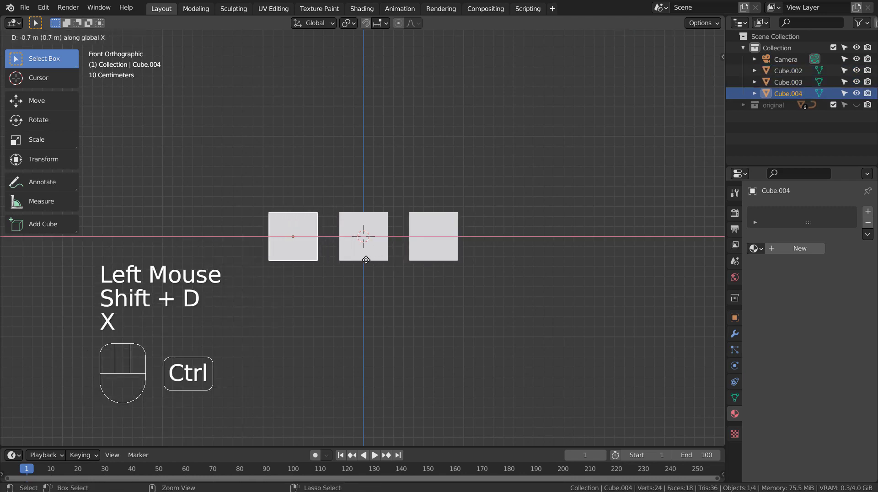
{"action": "left_click", "coordinate": [365, 260], "text": "ctrl"}
Select all three cubes and move them about -3.06 m along the Y axis.
{"action": "middle_click_drag", "start_coordinate": [544, 277], "coordinate": [455, 302]}
{"action": "left_click", "coordinate": [446, 251]}
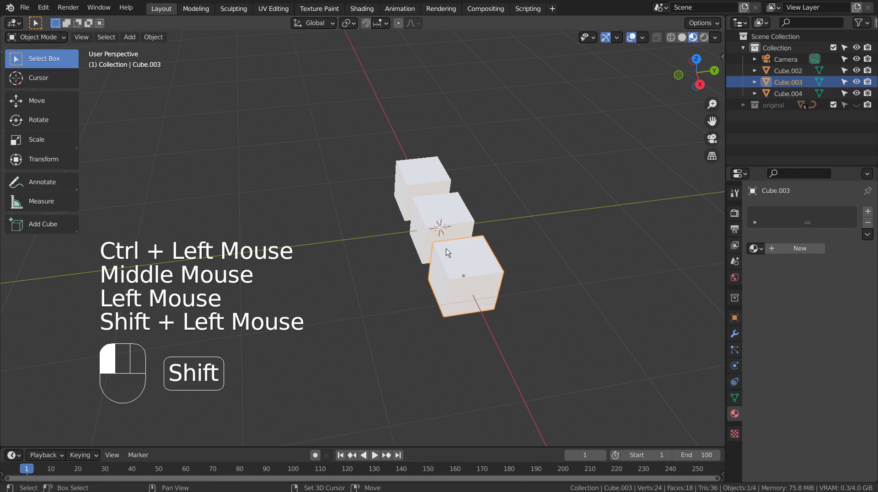
{"action": "left_click", "coordinate": [446, 249], "text": "shift"}
{"action": "left_click", "coordinate": [431, 190], "text": "shift"}
{"action": "key", "text": "g"}
{"action": "key", "text": "y"}
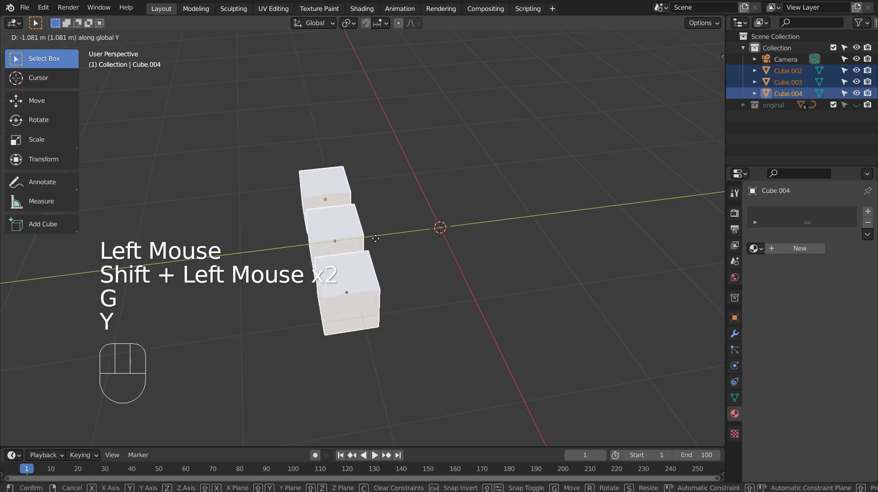
{"action": "left_click", "coordinate": [324, 246]}
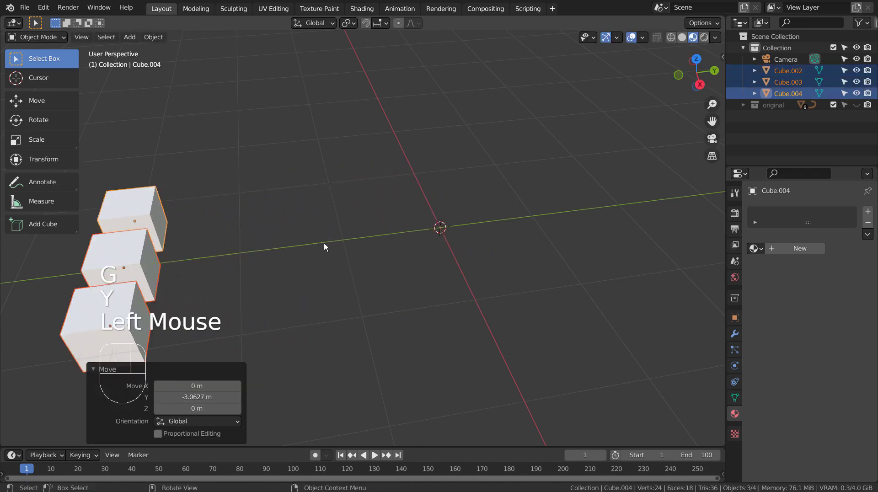
Add a UV sphere at the world origin and rotate it 90° about the X axis.
{"action": "middle_click_drag", "start_coordinate": [323, 246], "coordinate": [431, 232]}
{"action": "left_click", "coordinate": [432, 231]}
{"action": "key", "text": "shift+a"}
{"action": "mouse_move", "coordinate": [436, 206]}
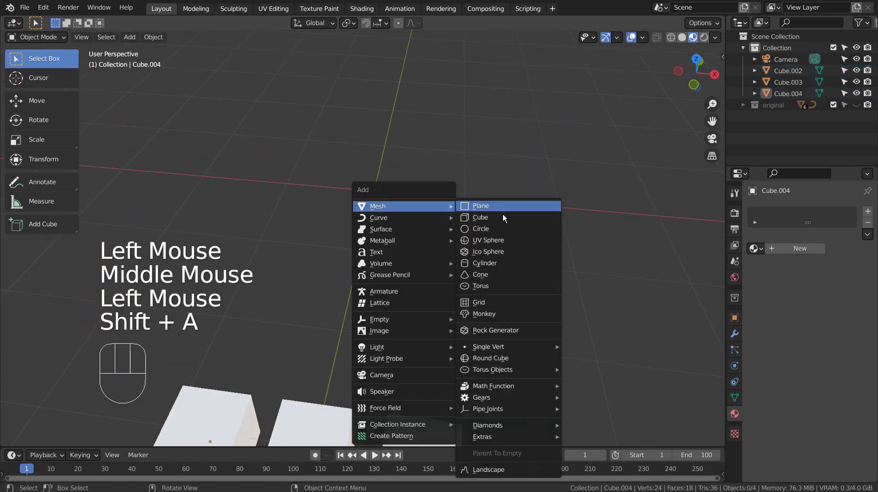
{"action": "left_click", "coordinate": [510, 239]}
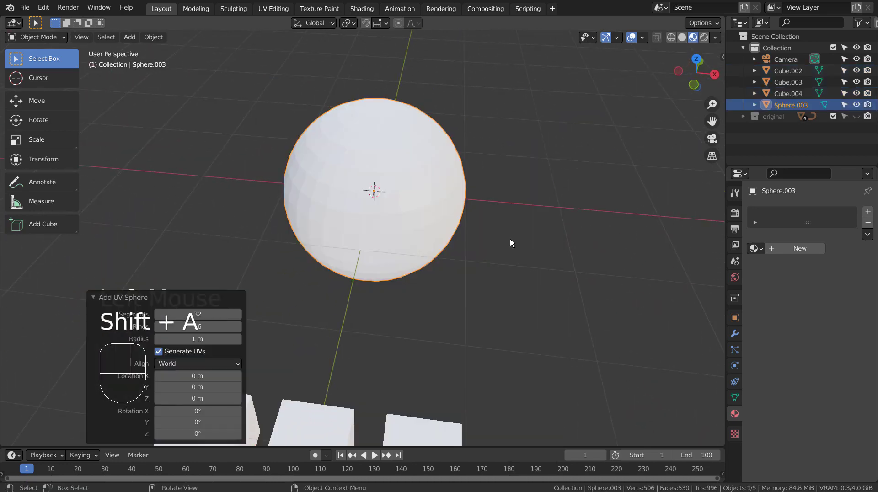
{"action": "type", "text": "rx90"}
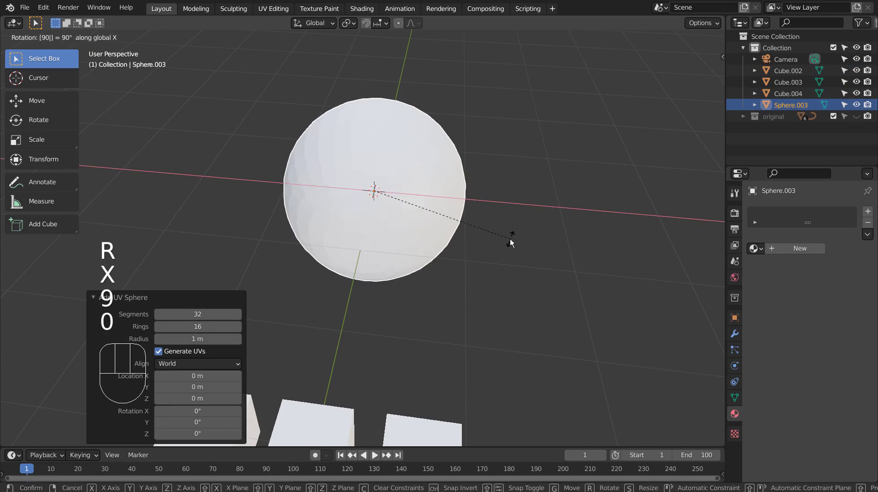
{"action": "key", "text": "Return"}
In wireframe front view, scale the sphere to about 0.31 and move it about 0.72 m along X.
{"action": "key", "text": "KP_1"}
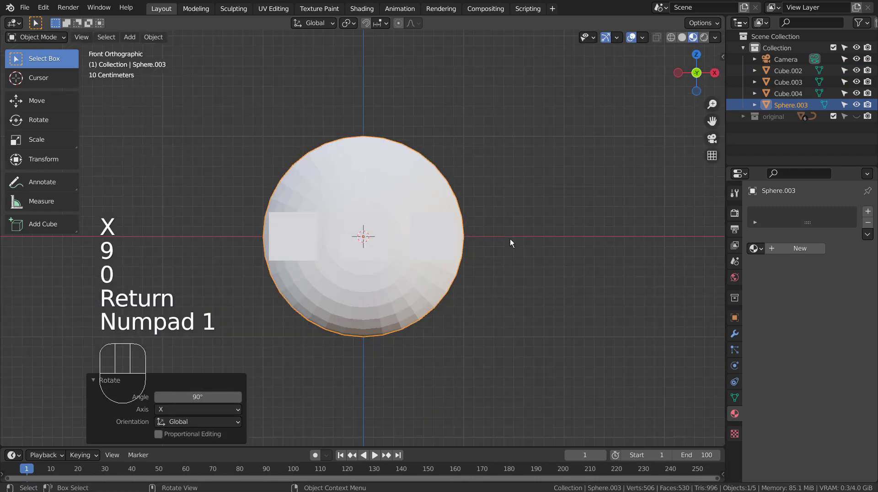
{"action": "key", "text": "shift+z"}
{"action": "key", "text": "s"}
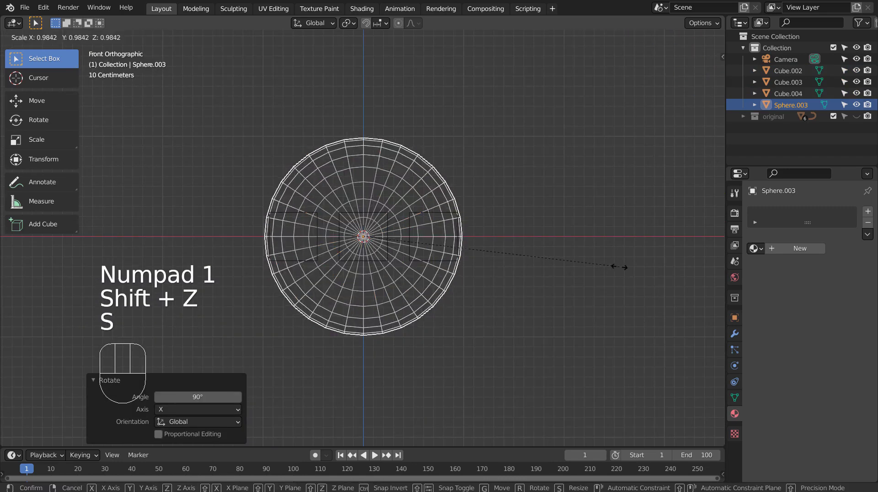
{"action": "left_click", "coordinate": [446, 249]}
{"action": "key", "text": "g"}
{"action": "key", "text": "x"}
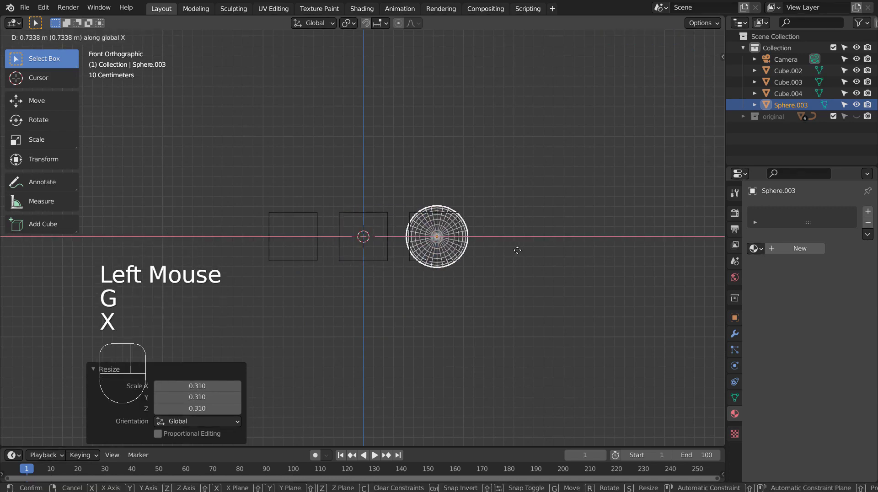
{"action": "left_click", "coordinate": [515, 251]}
Duplicate the sphere about -1.43 m along X and turn wireframe shading off.
{"action": "key", "text": "shift+d"}
{"action": "key", "text": "x"}
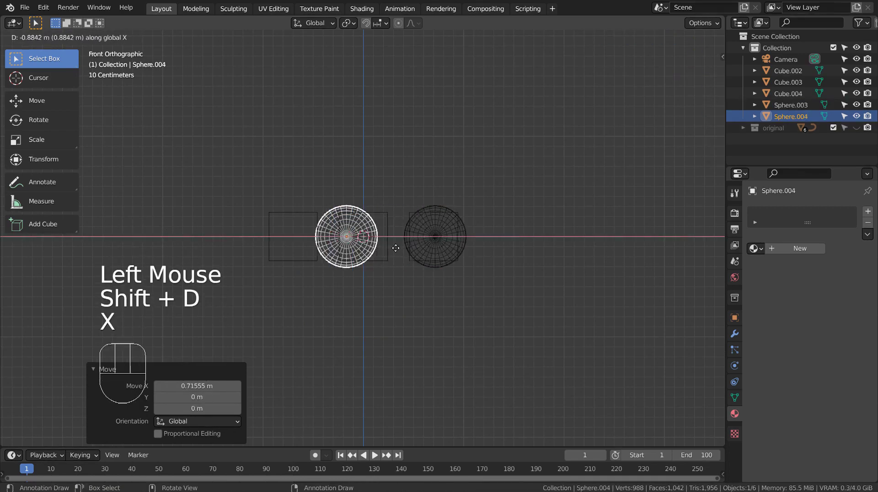
{"action": "left_click", "coordinate": [371, 248]}
{"action": "mouse_move", "coordinate": [372, 248]}
{"action": "middle_mouse_down"}
{"action": "mouse_move", "coordinate": [465, 316]}
{"action": "mouse_move", "coordinate": [412, 328]}
{"action": "middle_mouse_up"}
{"action": "key", "text": "shift+z"}
{"action": "left_click", "coordinate": [488, 224]}
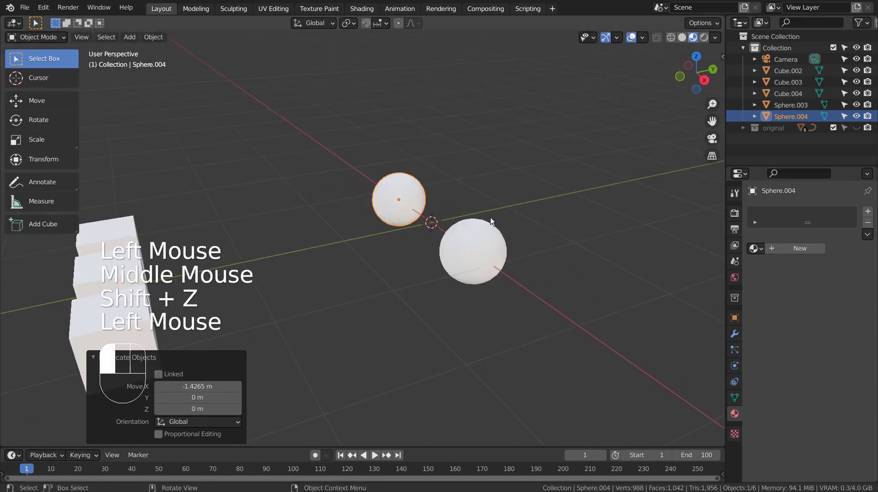
Select the original sphere, Sphere.003, and switch the viewport to solid shading.
{"action": "left_click", "coordinate": [475, 237]}
{"action": "left_click", "coordinate": [401, 217]}
{"action": "middle_click_drag", "start_coordinate": [401, 220], "coordinate": [478, 240]}
{"action": "left_click", "coordinate": [478, 240]}
{"action": "scroll", "coordinate": [507, 267], "scroll_direction": "up", "scroll_amount": 2}
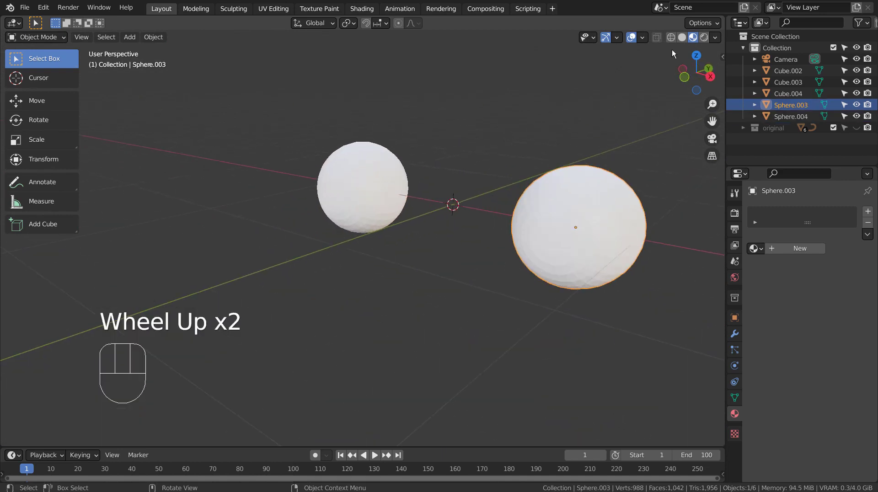
{"action": "left_click", "coordinate": [681, 38]}
{"action": "scroll", "coordinate": [446, 308], "scroll_direction": "down", "scroll_amount": 3}
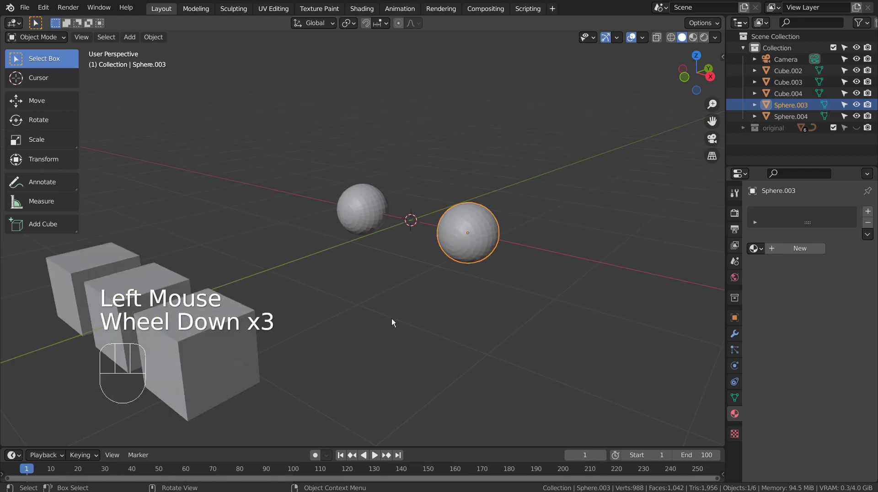
Parent the two outer cubes to the middle cube with the Object parent type.
{"action": "middle_click_drag", "start_coordinate": [391, 319], "coordinate": [417, 327]}
{"action": "left_click", "coordinate": [312, 350]}
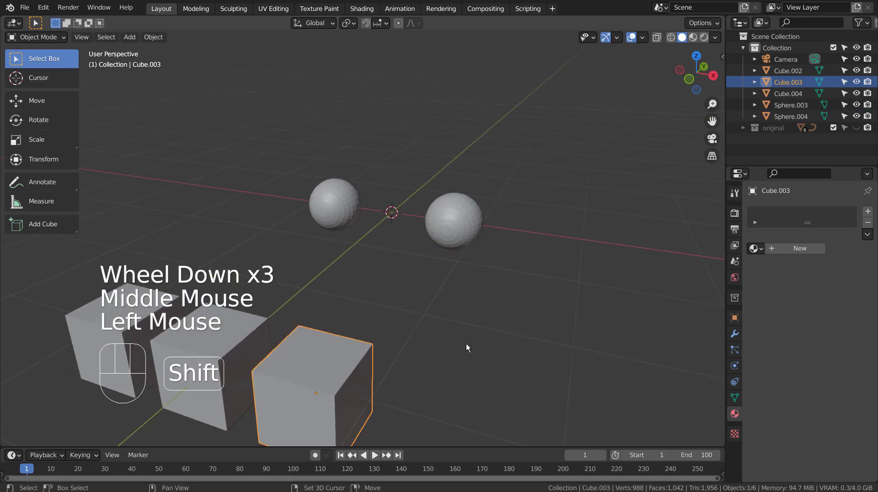
{"action": "middle_click_drag", "start_coordinate": [466, 349], "coordinate": [555, 273], "text": "shift"}
{"action": "left_click", "coordinate": [224, 250], "text": "shift"}
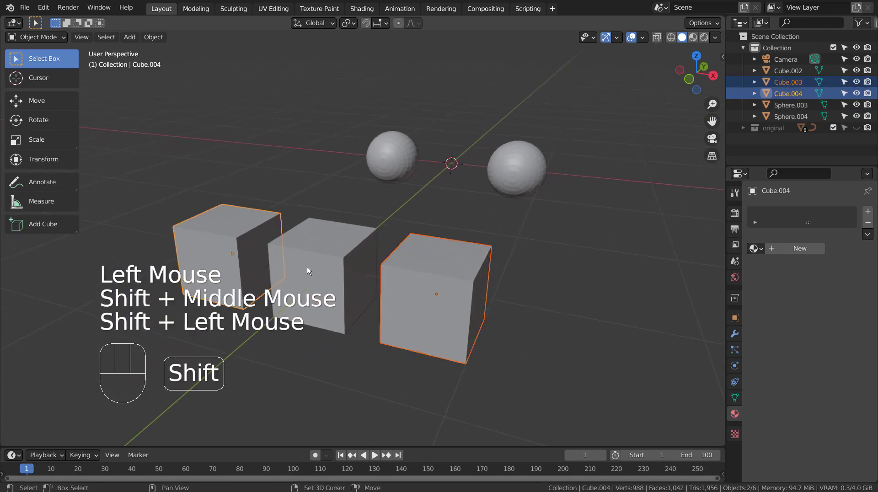
{"action": "left_click", "coordinate": [316, 248], "text": "shift"}
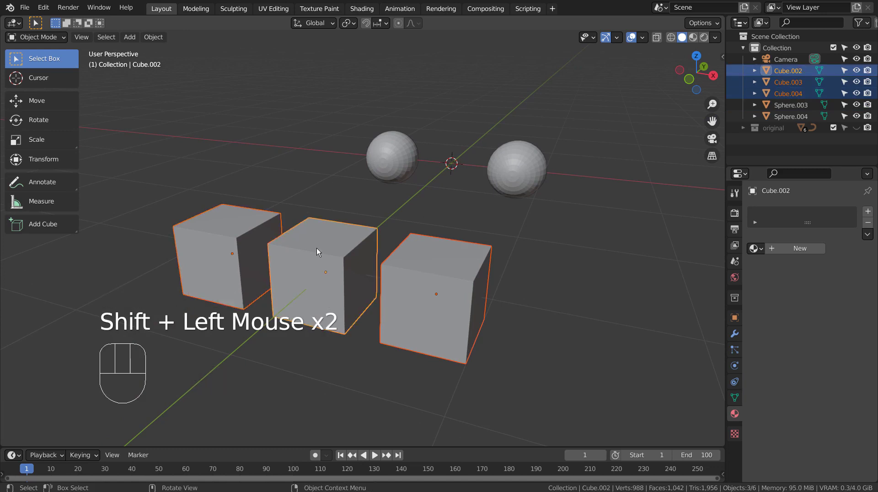
{"action": "key", "text": "ctrl+p"}
{"action": "left_click", "coordinate": [316, 247]}
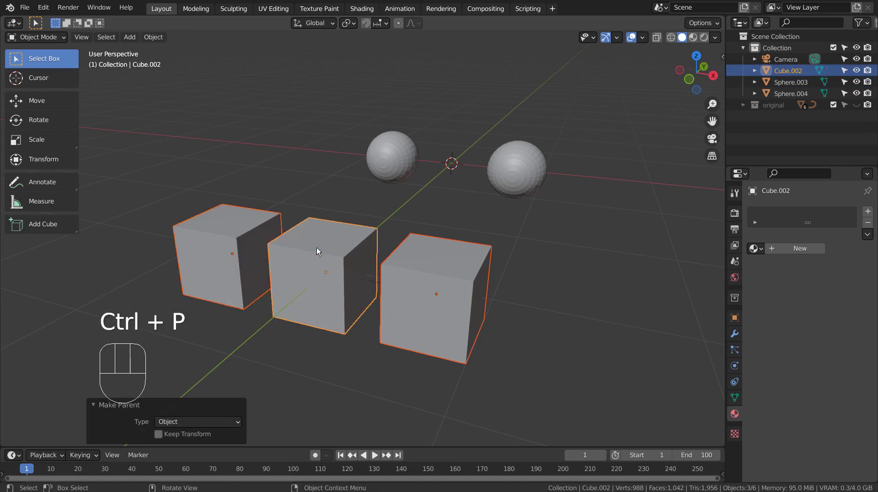
Try moving the middle cube to test the parenting of the outer cubes, and undo the move.
{"action": "left_click", "coordinate": [317, 248]}
{"action": "key", "text": "g"}
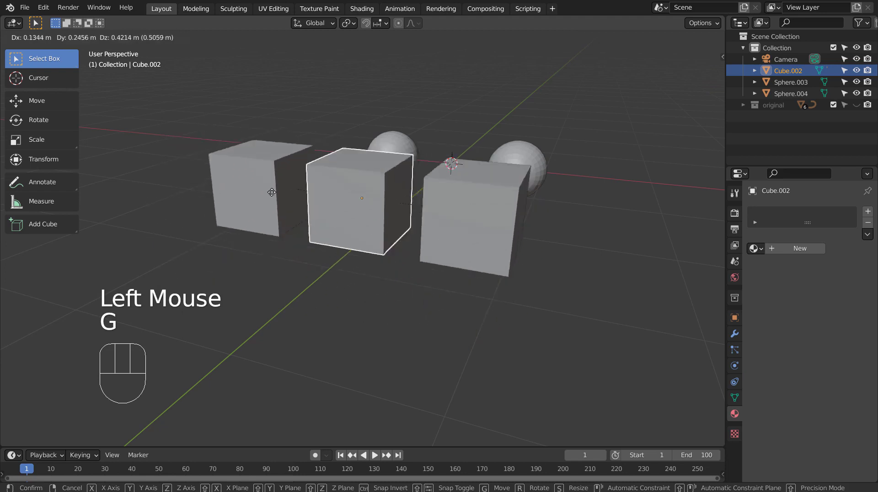
{"action": "left_click", "coordinate": [337, 249]}
{"action": "key", "text": "ctrl+z"}
Add a Track To constraint to Sphere.003 with Cube.003, the cube on its side, as the target.
{"action": "left_click", "coordinate": [539, 166]}
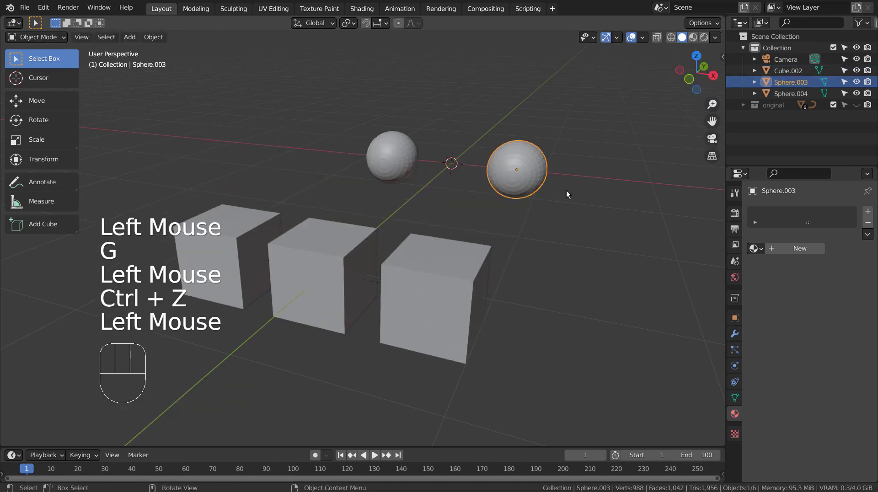
{"action": "left_click", "coordinate": [734, 368]}
{"action": "left_click", "coordinate": [734, 381]}
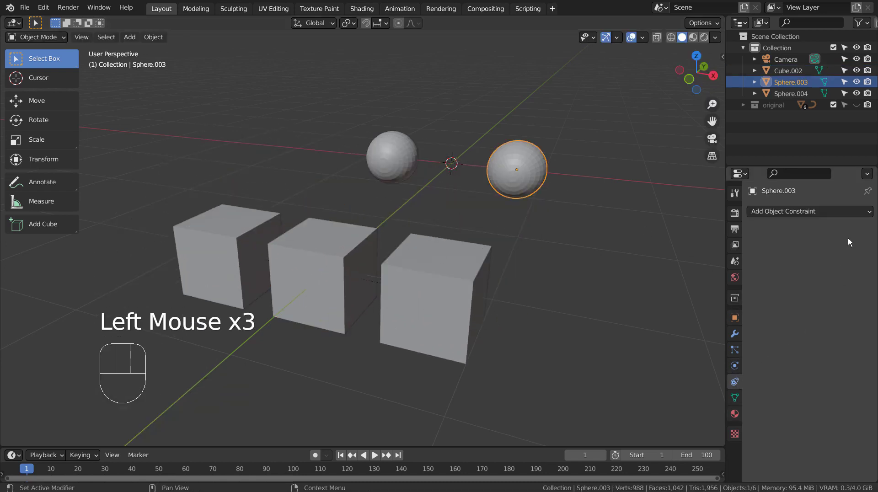
{"action": "left_click", "coordinate": [844, 212]}
{"action": "left_click", "coordinate": [765, 294]}
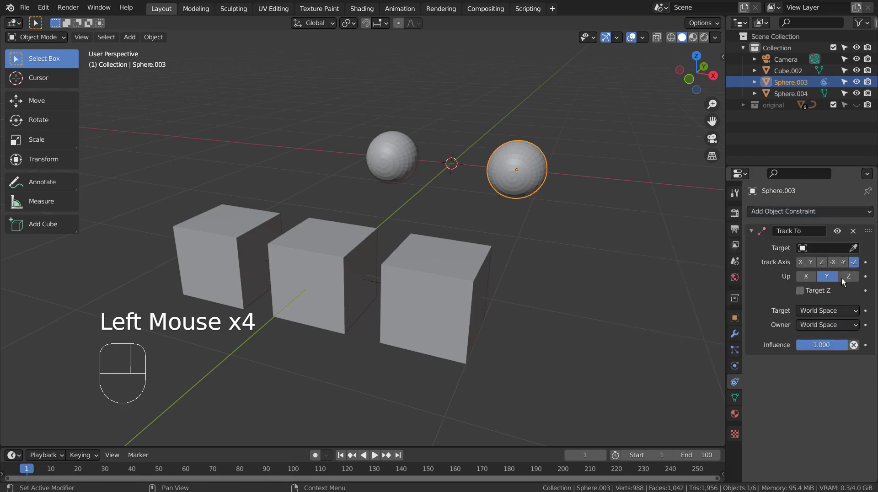
{"action": "left_click", "coordinate": [854, 248]}
{"action": "left_click", "coordinate": [456, 259]}
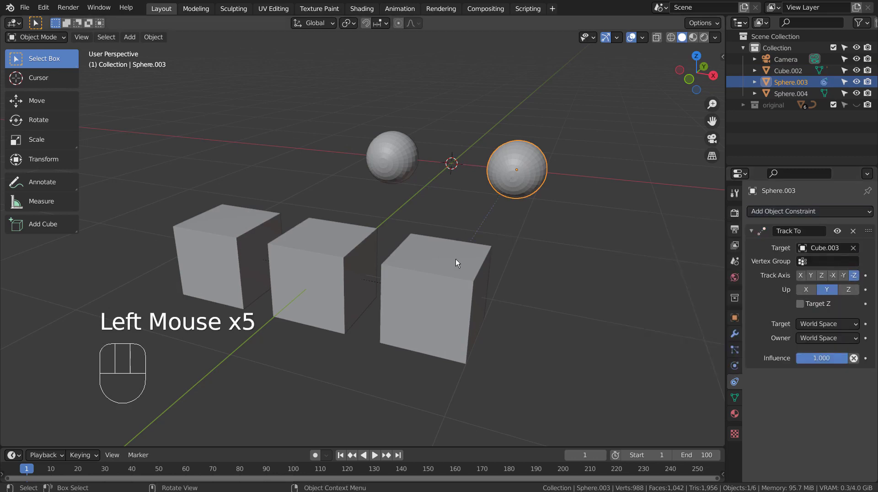
Add a Track To constraint to Sphere.004 with Cube.004, the cube on its side, as the target.
{"action": "left_click", "coordinate": [377, 136]}
{"action": "left_click", "coordinate": [818, 212]}
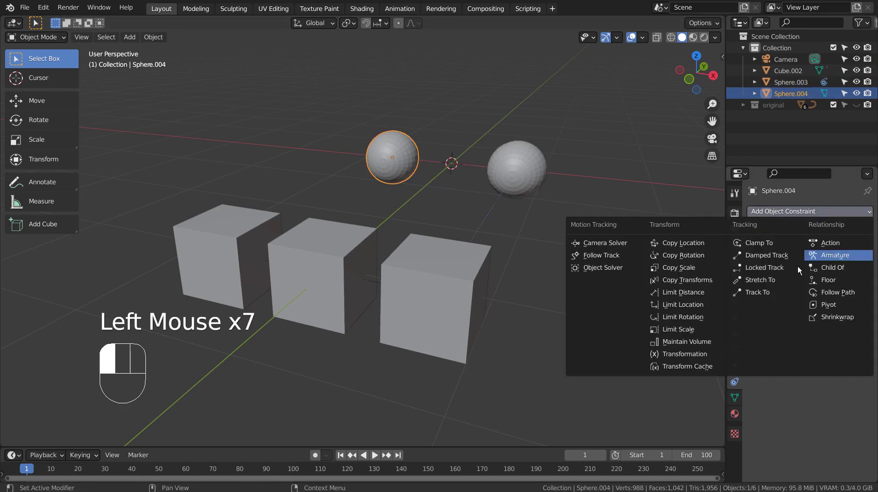
{"action": "left_click", "coordinate": [771, 293]}
{"action": "left_click", "coordinate": [854, 248]}
{"action": "left_click", "coordinate": [212, 236]}
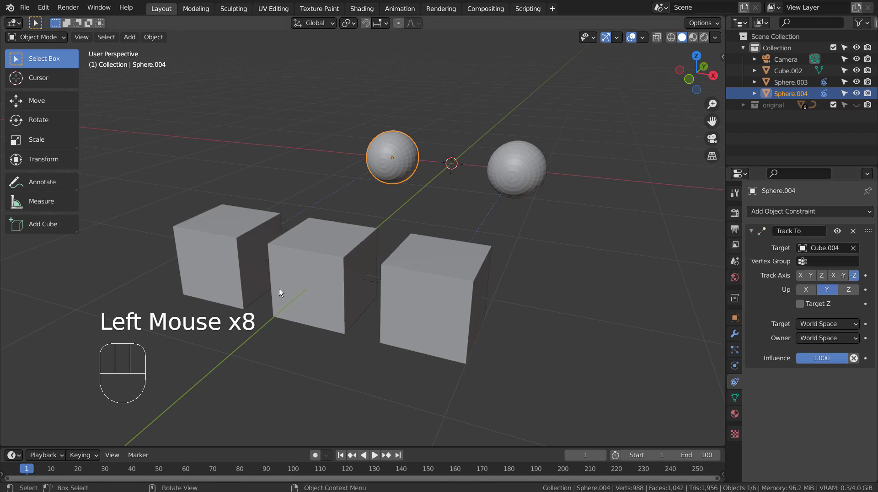
Try moving the middle cube to test how both eye spheres track their targets, and undo the move.
{"action": "left_click", "coordinate": [332, 288]}
{"action": "middle_click_drag", "start_coordinate": [369, 314], "coordinate": [453, 320]}
{"action": "key", "text": "g"}
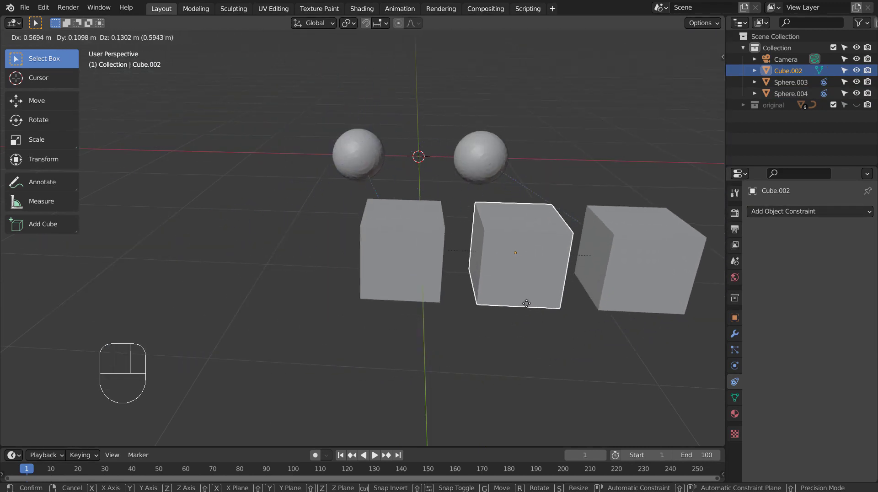
{"action": "left_click", "coordinate": [435, 308]}
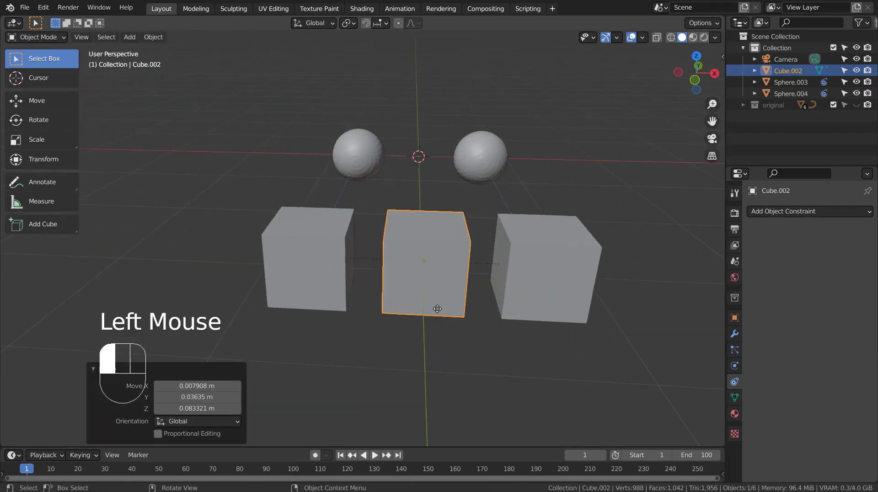
{"action": "key", "text": "ctrl+z"}
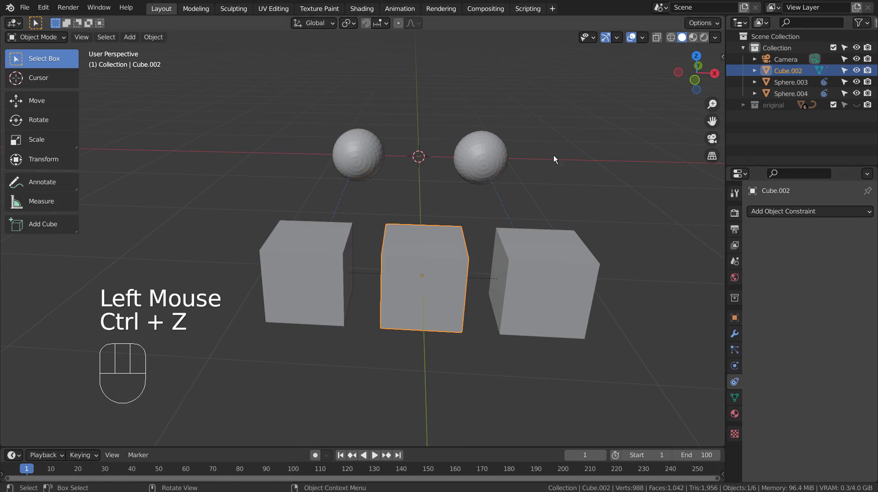
Delete the two spheres and the three cubes.
{"action": "left_click", "coordinate": [618, 129]}
{"action": "key", "text": "b"}
{"action": "left_click_drag", "start_coordinate": [221, 130], "coordinate": [568, 368]}
{"action": "key", "text": "x"}
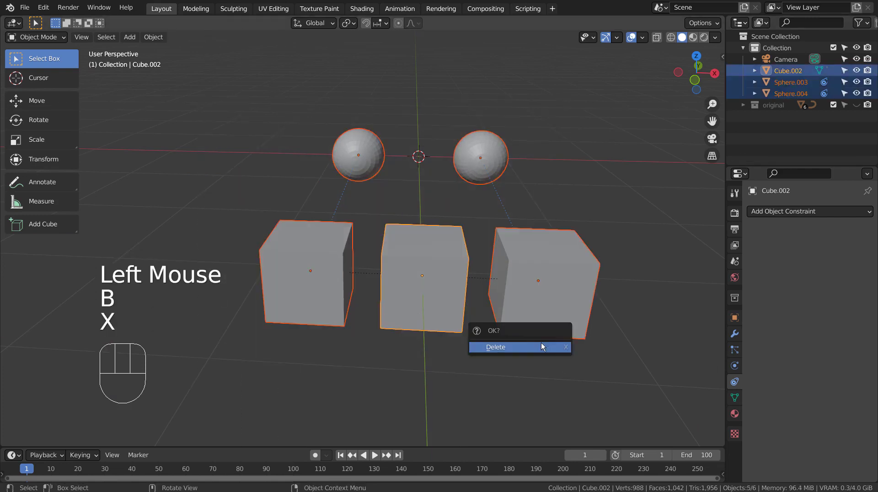
{"action": "left_click", "coordinate": [541, 345]}
{"action": "middle_click_drag", "start_coordinate": [542, 344], "coordinate": [586, 333]}
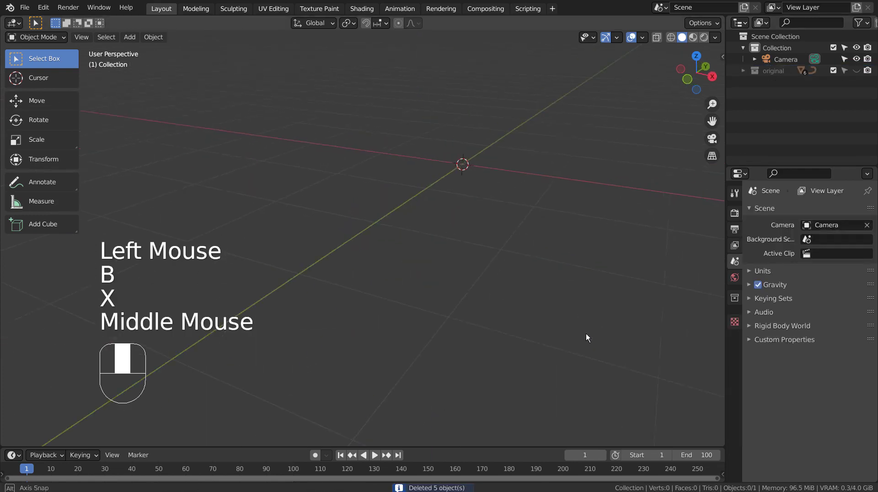
Add a UV sphere at the 3D cursor.
{"action": "left_click", "coordinate": [854, 72]}
{"action": "middle_click_drag", "start_coordinate": [408, 183], "coordinate": [315, 348]}
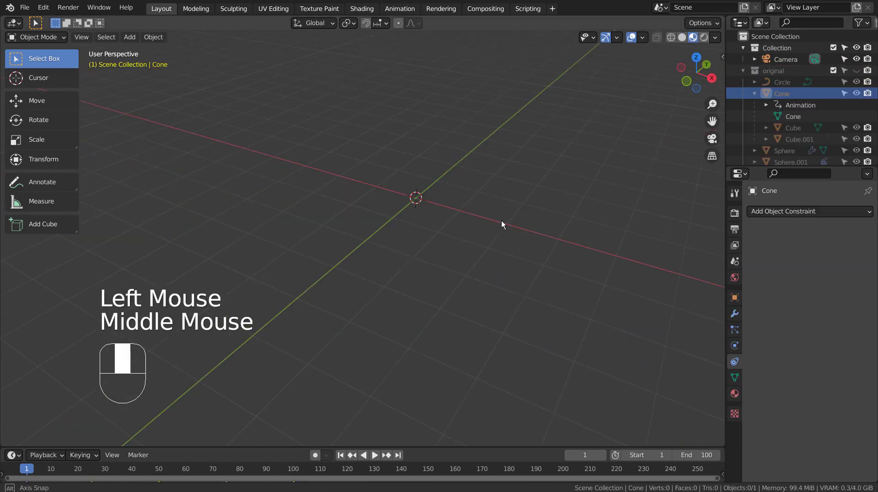
{"action": "key", "text": "shift+a"}
{"action": "mouse_move", "coordinate": [526, 181]}
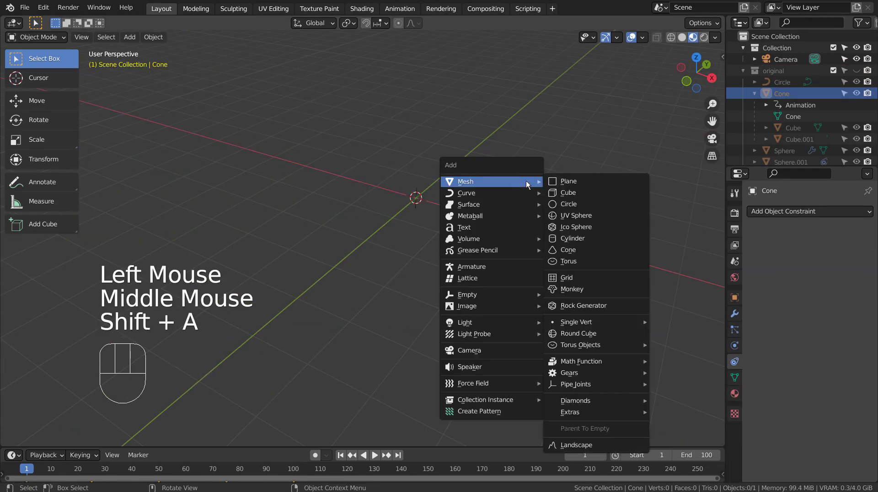
{"action": "left_click", "coordinate": [583, 216]}
{"action": "scroll", "coordinate": [577, 220], "scroll_direction": "up", "scroll_amount": 2}
{"action": "middle_click_drag", "start_coordinate": [578, 221], "coordinate": [478, 307]}
Separate a block of lower front faces, six wide and three high, from the sphere into its own object.
{"action": "key", "text": "KP_1"}
{"action": "scroll", "coordinate": [575, 235], "scroll_direction": "up", "scroll_amount": 2}
{"action": "key", "text": "Tab"}
{"action": "left_click", "coordinate": [523, 328]}
{"action": "key", "text": "3"}
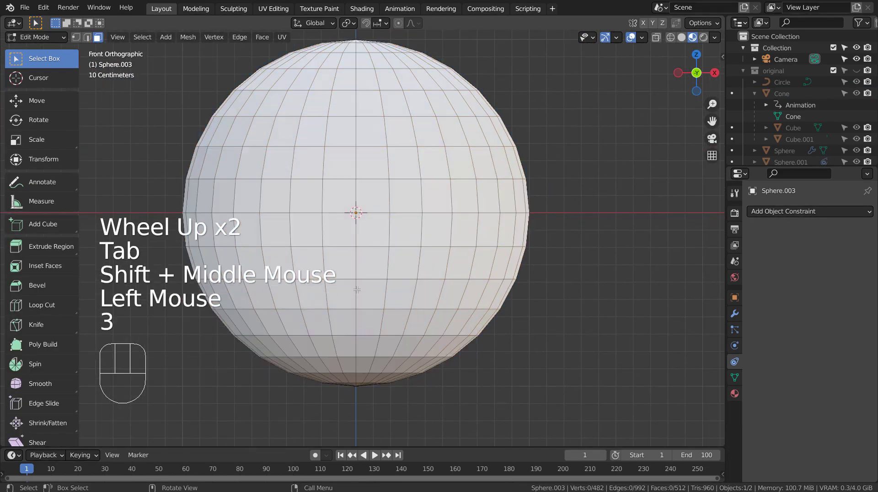
{"action": "left_click", "coordinate": [278, 262]}
{"action": "key", "text": "c"}
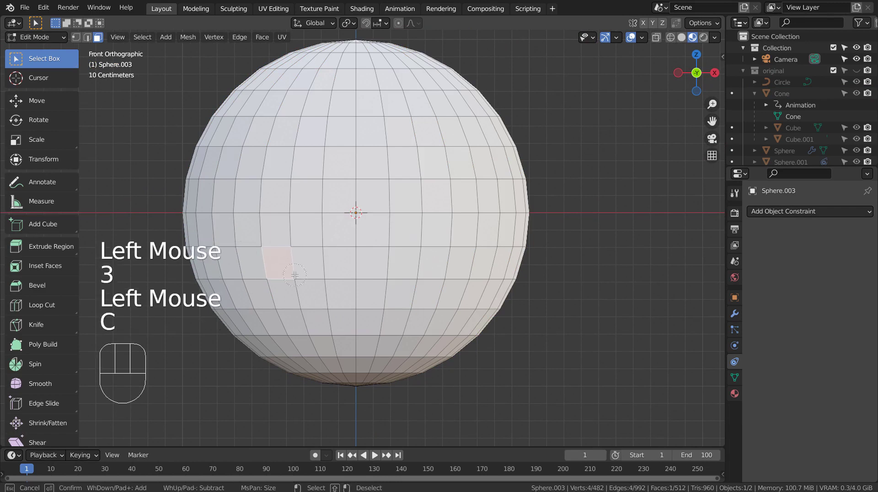
{"action": "mouse_move", "coordinate": [304, 274]}
{"action": "left_mouse_down"}
{"action": "mouse_move", "coordinate": [295, 276]}
{"action": "mouse_move", "coordinate": [397, 278]}
{"action": "left_mouse_up"}
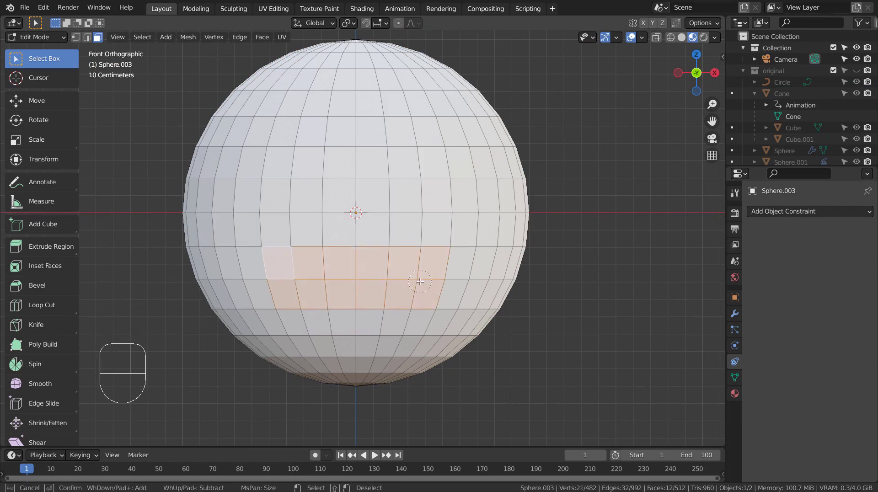
{"action": "right_click", "coordinate": [301, 310]}
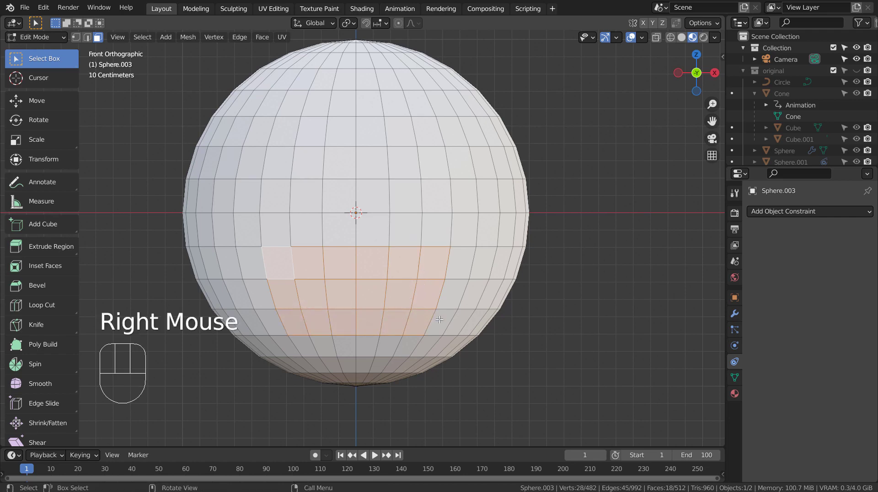
{"action": "middle_click_drag", "start_coordinate": [301, 310], "coordinate": [354, 336]}
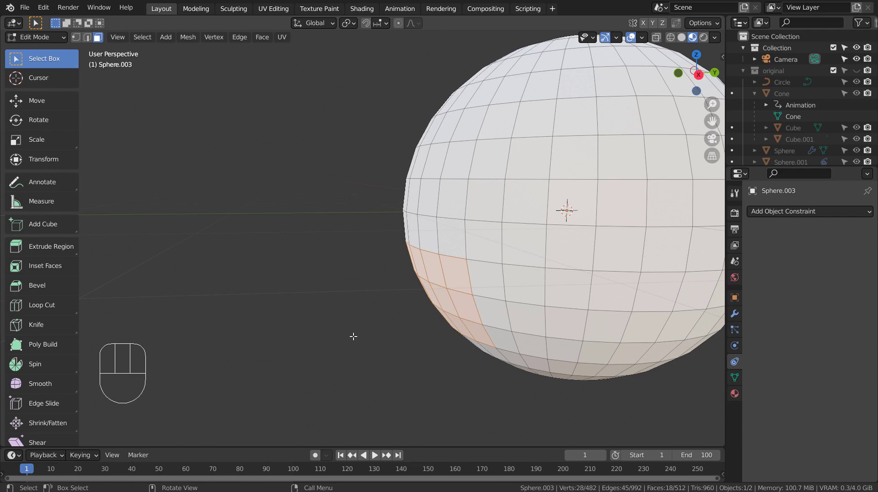
{"action": "key", "text": "p"}
{"action": "left_click", "coordinate": [353, 336]}
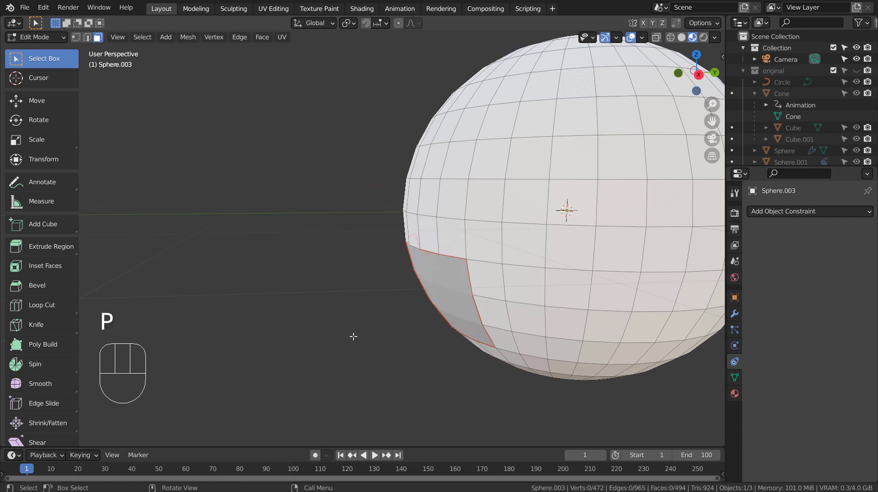
{"action": "key", "text": "Tab"}
Move the separated mouth piece about -0.91 m along the Y axis, out in front of the sphere.
{"action": "left_click", "coordinate": [447, 279]}
{"action": "scroll", "coordinate": [478, 333], "scroll_direction": "down", "scroll_amount": 2}
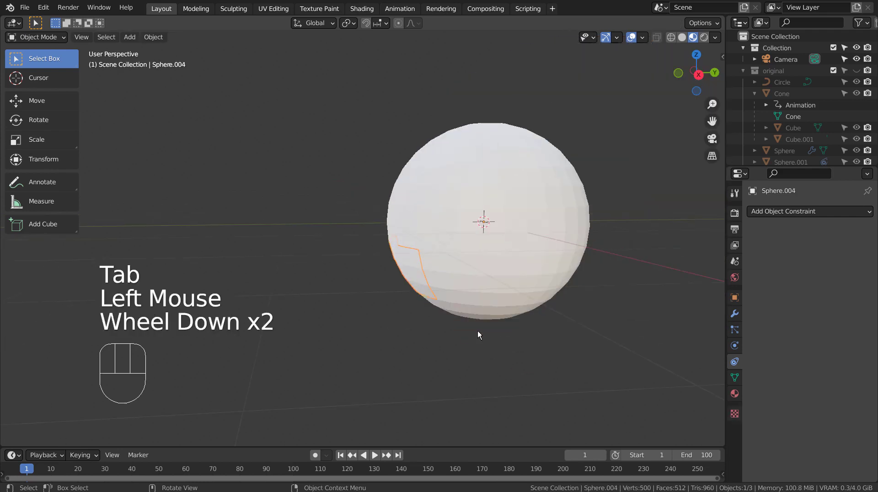
{"action": "key", "text": "g"}
{"action": "key", "text": "y"}
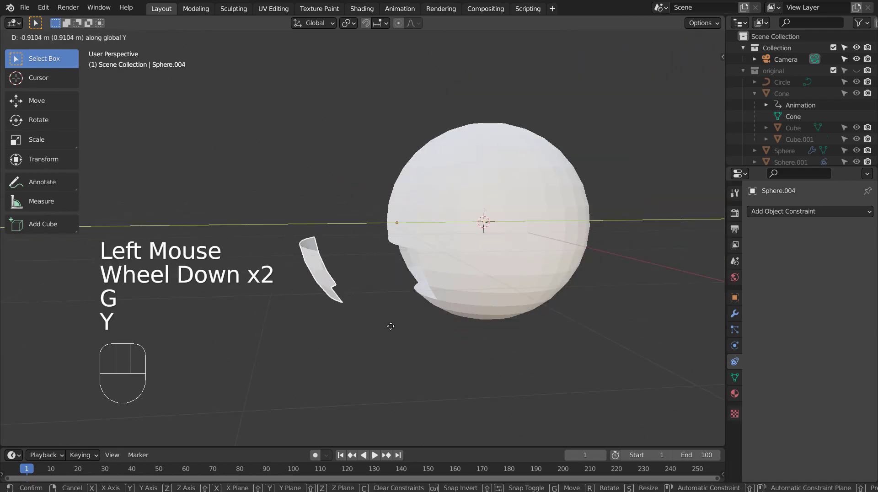
{"action": "left_click", "coordinate": [391, 330]}
{"action": "key", "text": "KP_3"}
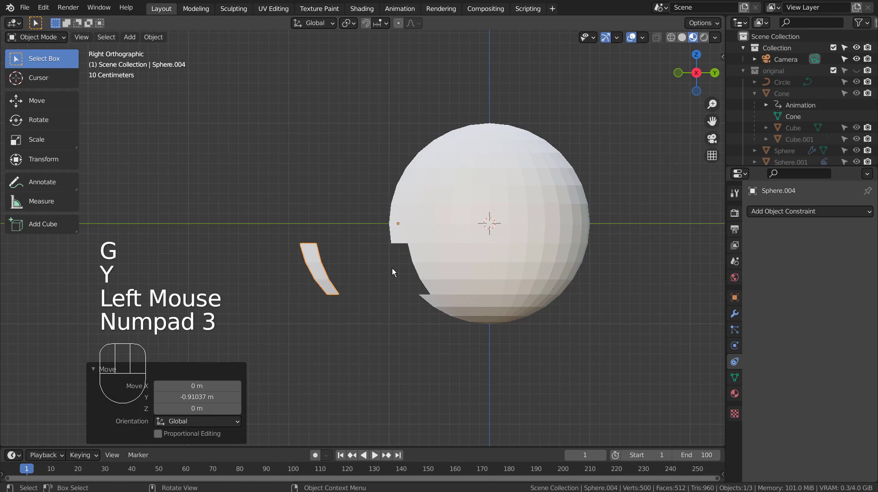
Try rotating the separated piece about its current origin, and undo the rotation.
{"action": "key", "text": "r"}
{"action": "left_click", "coordinate": [352, 199]}
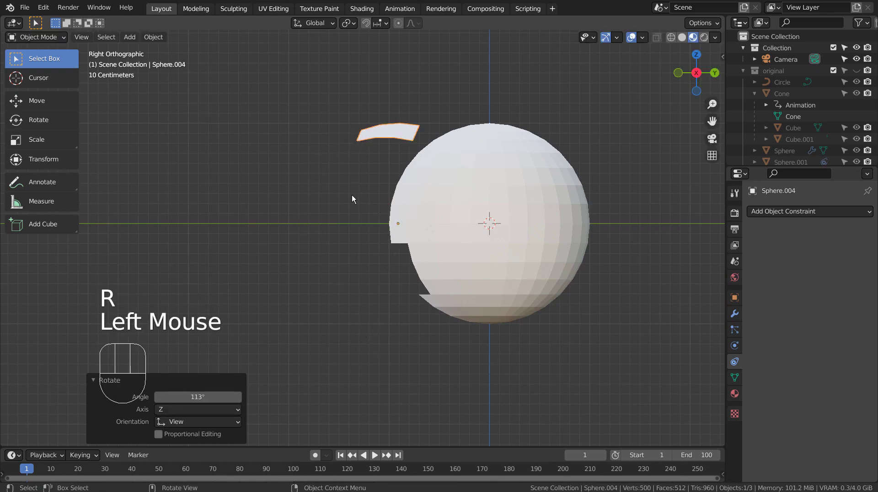
{"action": "key", "text": "ctrl+z"}
Set the separated piece's origin to its geometry and rotate it 110° as seen from the side.
{"action": "left_click", "coordinate": [153, 39]}
{"action": "mouse_move", "coordinate": [224, 62]}
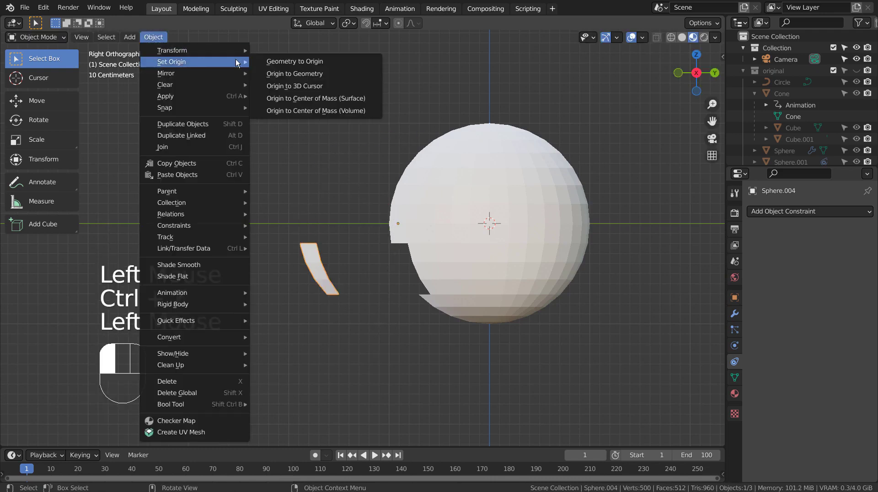
{"action": "left_click", "coordinate": [316, 74]}
{"action": "key", "text": "r"}
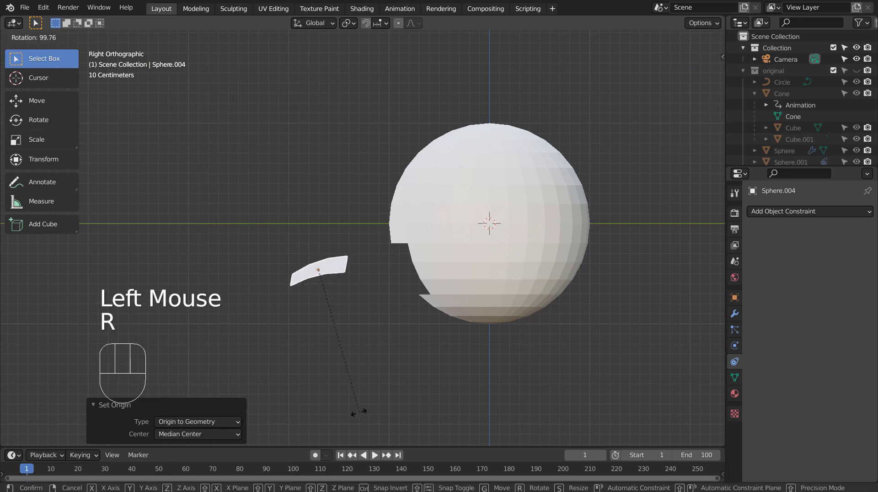
{"action": "left_click", "coordinate": [334, 403], "text": "ctrl"}
Move the rotated piece along the Z axis.
{"action": "key", "text": "g"}
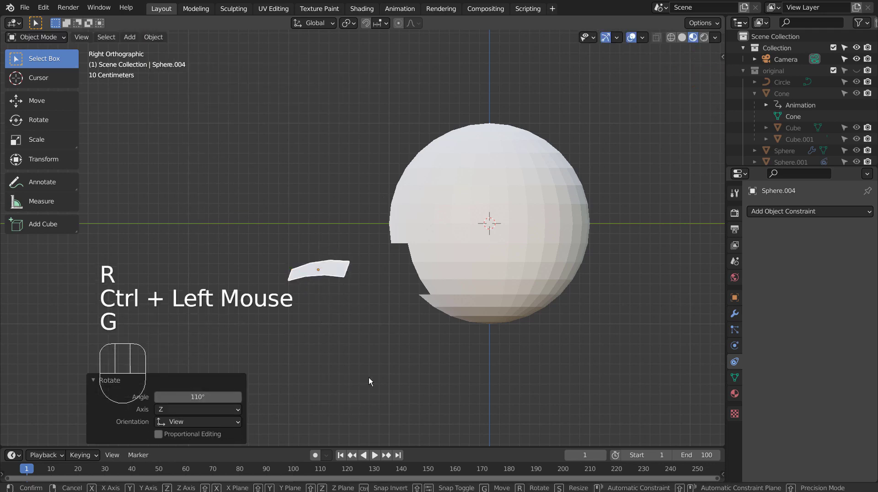
{"action": "key", "text": "z"}
{"action": "left_click", "coordinate": [363, 328]}
Add two centred lengthwise loop cuts to the piece, one through each outer row of faces.
{"action": "scroll", "coordinate": [363, 327], "scroll_direction": "up", "scroll_amount": 3}
{"action": "middle_click_drag", "start_coordinate": [358, 316], "coordinate": [517, 272]}
{"action": "key", "text": "KP_7"}
{"action": "key", "text": "Tab"}
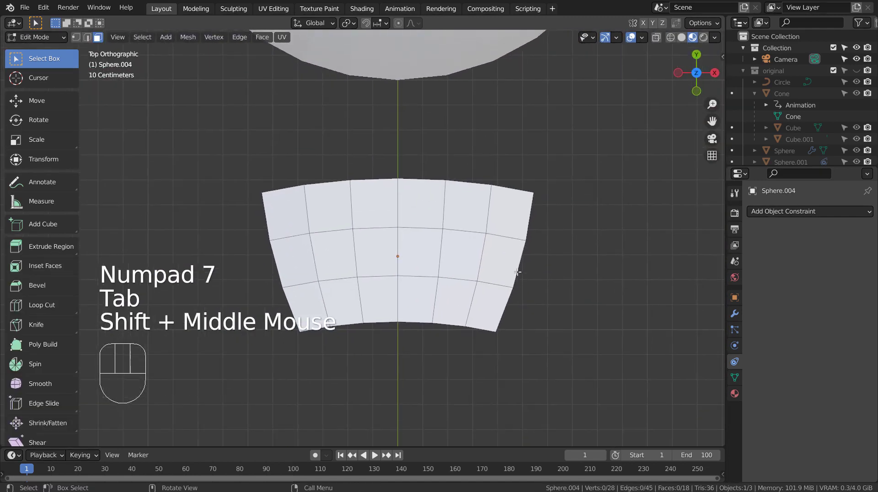
{"action": "key", "text": "ctrl+r"}
{"action": "left_click", "coordinate": [489, 215]}
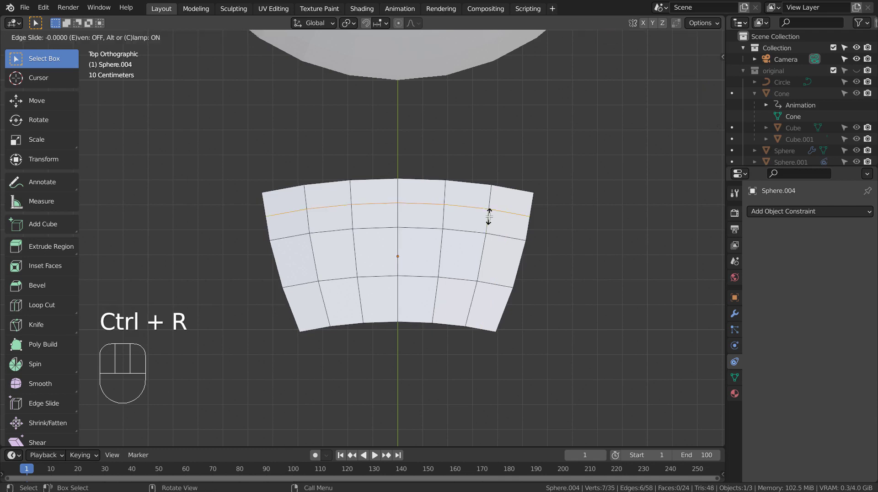
{"action": "right_click", "coordinate": [491, 231]}
{"action": "key", "text": "ctrl+r"}
{"action": "left_click", "coordinate": [502, 298]}
{"action": "right_click", "coordinate": [503, 296]}
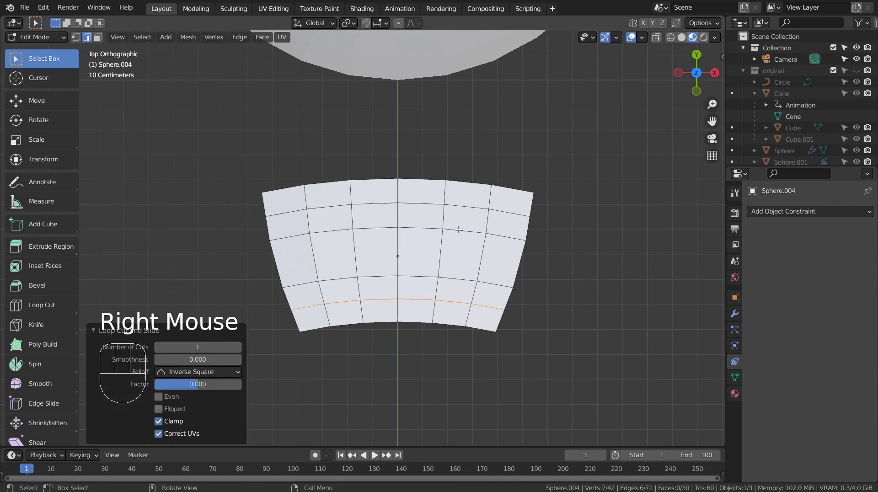
{"action": "key", "text": "ctrl+r"}
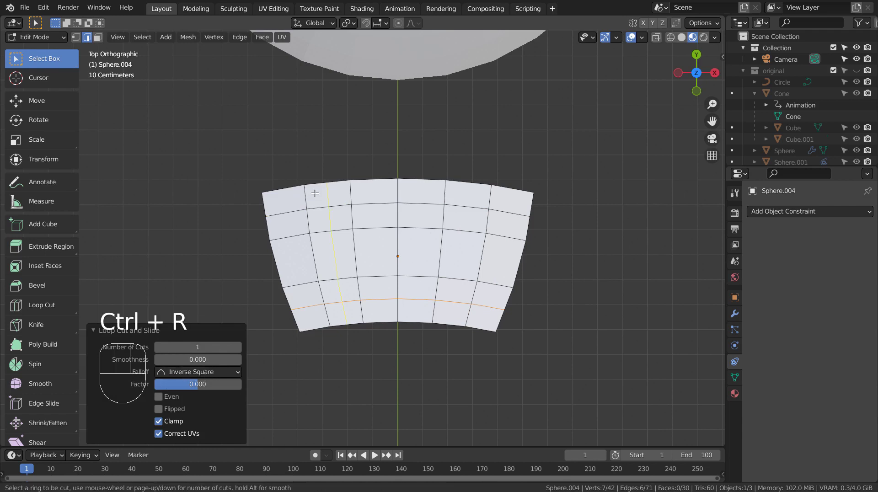
{"action": "right_click", "coordinate": [315, 194]}
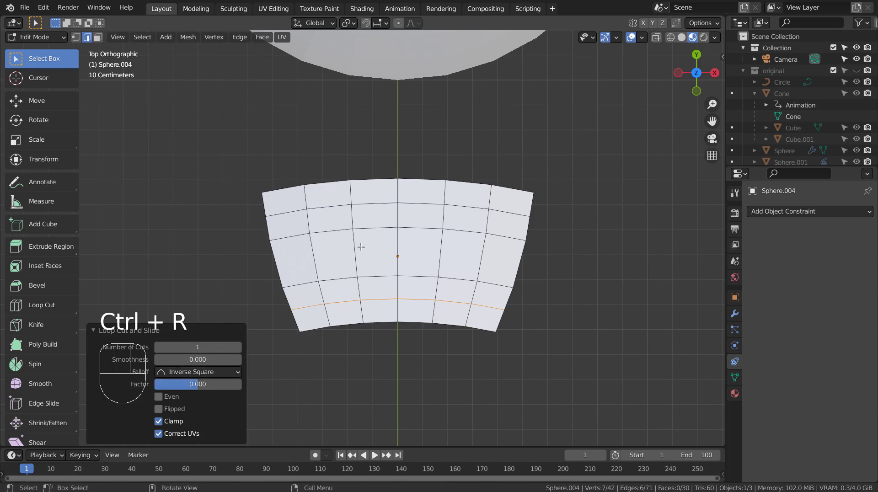
Inset the piece's inner block of faces, four wide and three high, twice, with a thickness of 0.01449 m for the second inset.
{"action": "key", "text": "3"}
{"action": "left_click", "coordinate": [329, 219]}
{"action": "left_click", "coordinate": [375, 215], "text": "shift"}
{"action": "left_click", "coordinate": [420, 215], "text": "shift"}
{"action": "left_click", "coordinate": [466, 218], "text": "shift"}
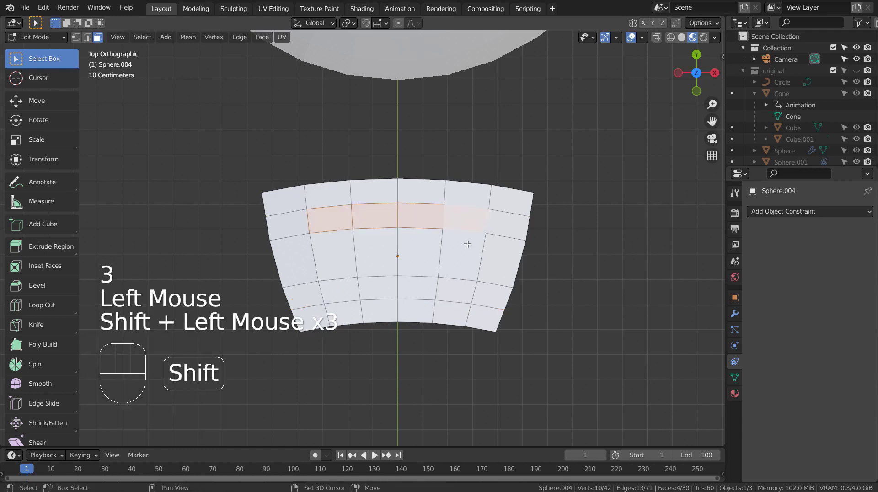
{"action": "left_click", "coordinate": [463, 254], "text": "shift"}
{"action": "left_click", "coordinate": [457, 289], "text": "shift"}
{"action": "left_click", "coordinate": [417, 288], "text": "shift"}
{"action": "left_click", "coordinate": [378, 288], "text": "shift"}
{"action": "left_click", "coordinate": [339, 291], "text": "shift"}
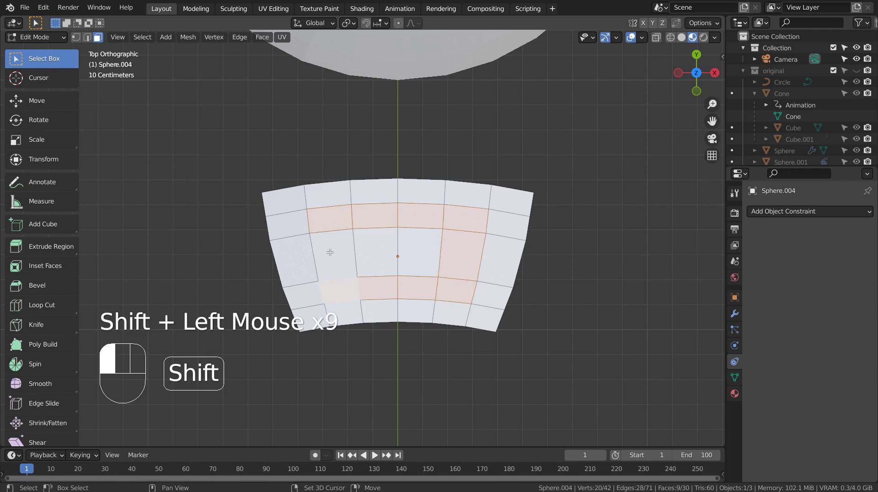
{"action": "left_click", "coordinate": [330, 252], "text": "shift"}
{"action": "left_click", "coordinate": [378, 252], "text": "shift"}
{"action": "left_click", "coordinate": [418, 253], "text": "shift"}
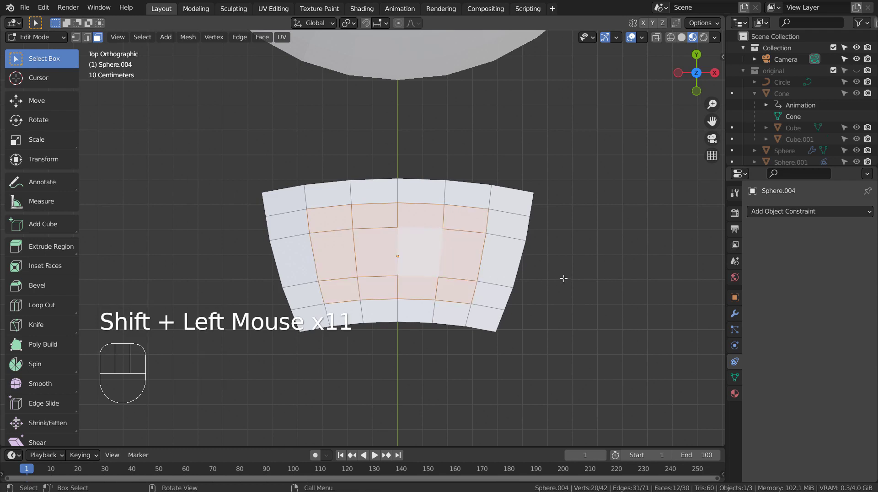
{"action": "key", "text": "i"}
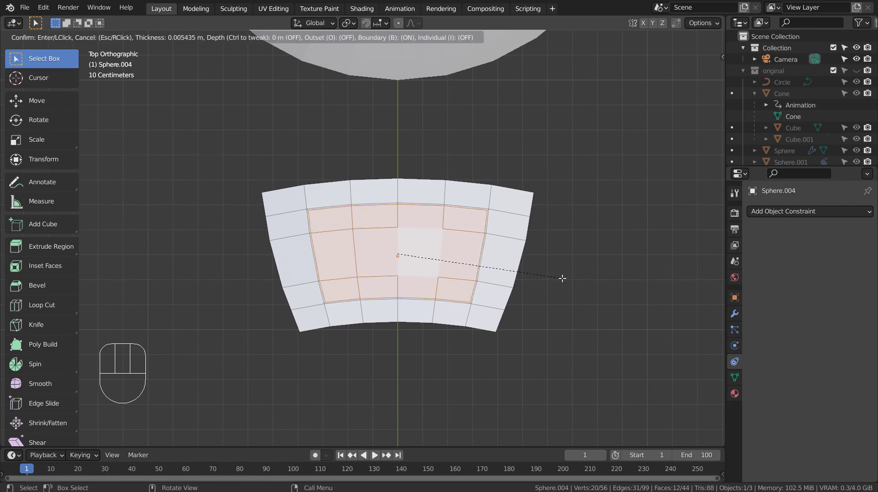
{"action": "left_click", "coordinate": [561, 278]}
{"action": "key", "text": "i"}
{"action": "left_click", "coordinate": [561, 277]}
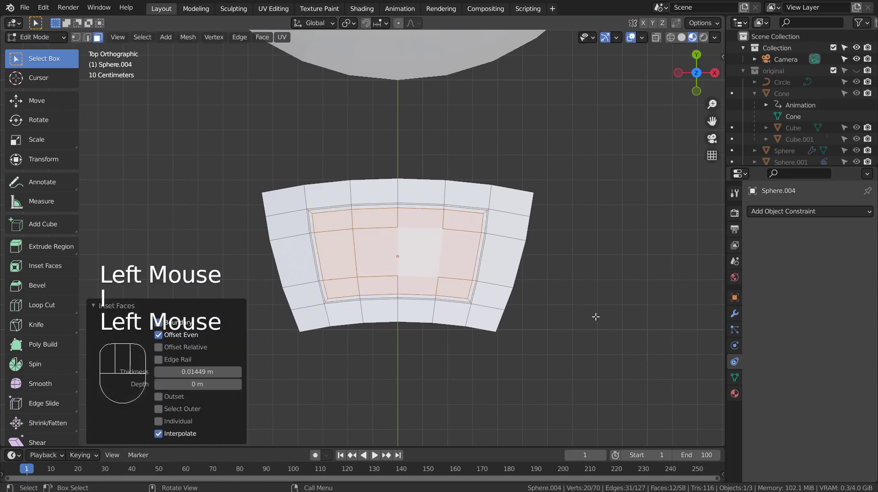
Extrude the inset faces -0.2451 m along their normal to form the mouth cavity.
{"action": "middle_click_drag", "start_coordinate": [595, 316], "coordinate": [530, 244]}
{"action": "key", "text": "e"}
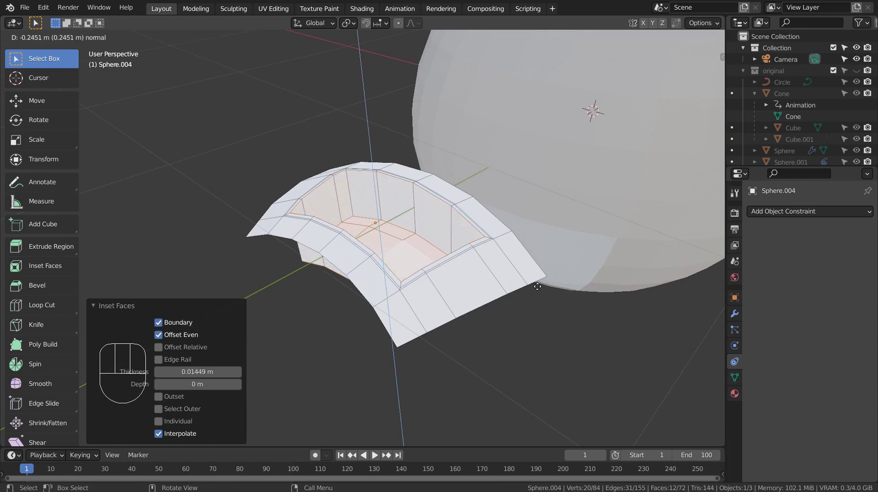
{"action": "left_click", "coordinate": [537, 286]}
Switch to wireframe vertex selection and select the vertices along the upper and lower edges of the mouth cavity.
{"action": "middle_click_drag", "start_coordinate": [538, 286], "coordinate": [611, 297]}
{"action": "scroll", "coordinate": [610, 297], "scroll_direction": "down", "scroll_amount": 1}
{"action": "key", "text": "KP_1"}
{"action": "key", "text": "KP_7"}
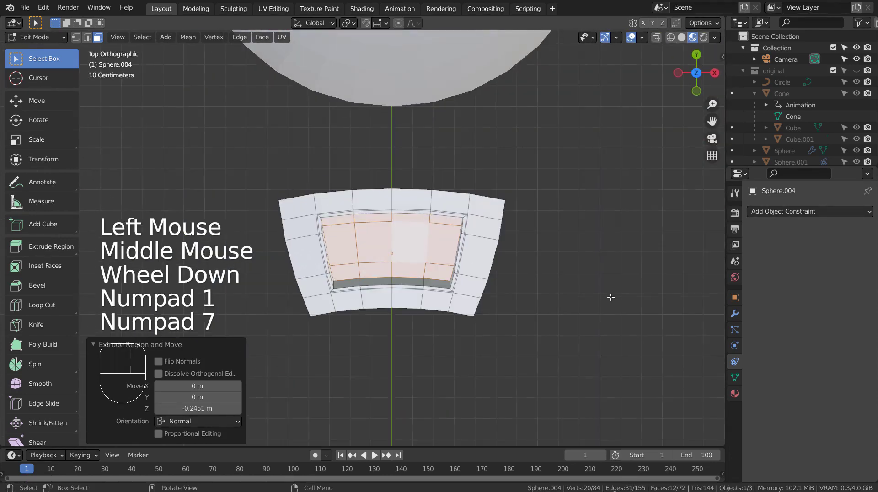
{"action": "key", "text": "Tab"}
{"action": "key", "text": "Tab"}
{"action": "key", "text": "shift+z"}
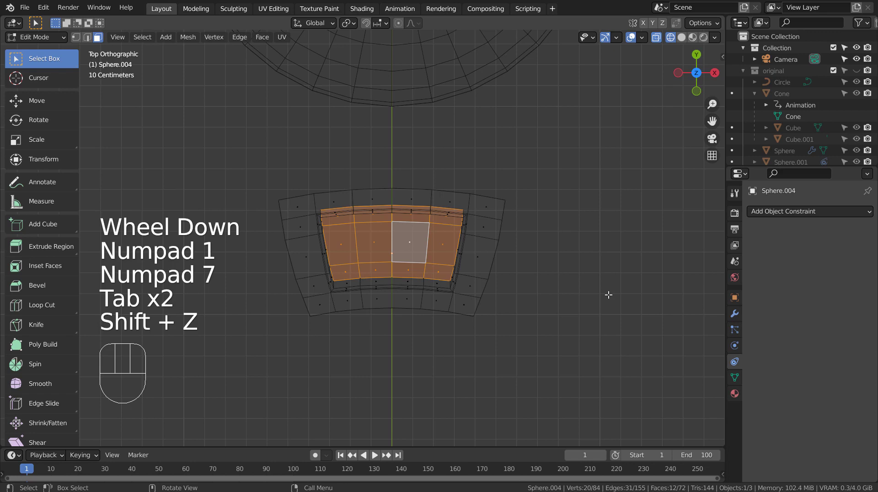
{"action": "key", "text": "1"}
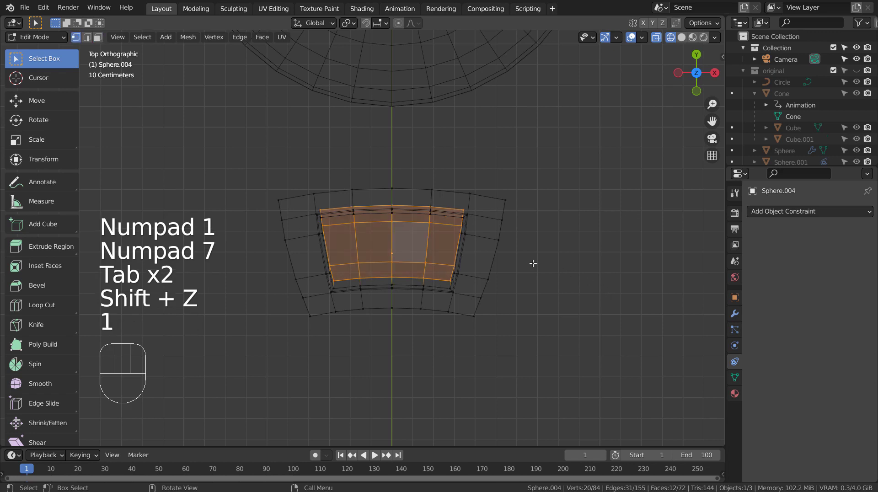
{"action": "left_click", "coordinate": [534, 159]}
{"action": "scroll", "coordinate": [532, 158], "scroll_direction": "up", "scroll_amount": 2}
{"action": "middle_click_drag", "start_coordinate": [488, 180], "coordinate": [526, 183], "text": "shift"}
{"action": "key", "text": "c"}
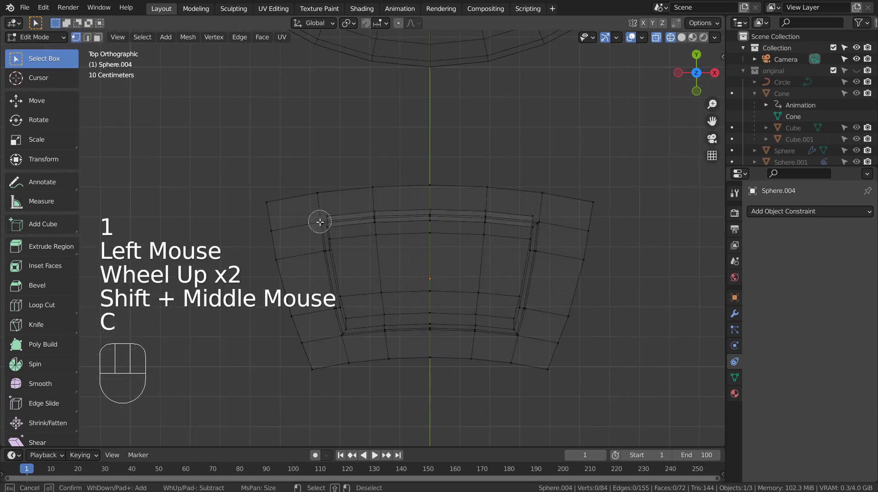
{"action": "left_click_drag", "start_coordinate": [358, 219], "coordinate": [545, 221]}
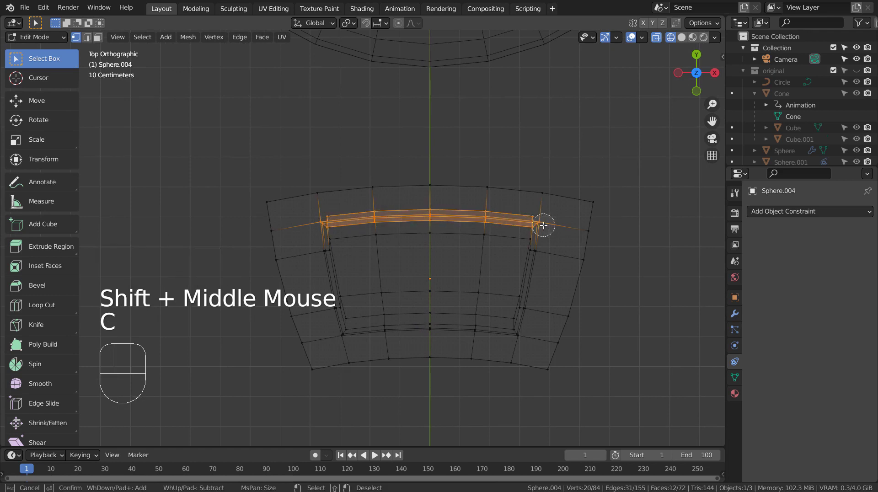
{"action": "left_click_drag", "start_coordinate": [525, 335], "coordinate": [516, 328]}
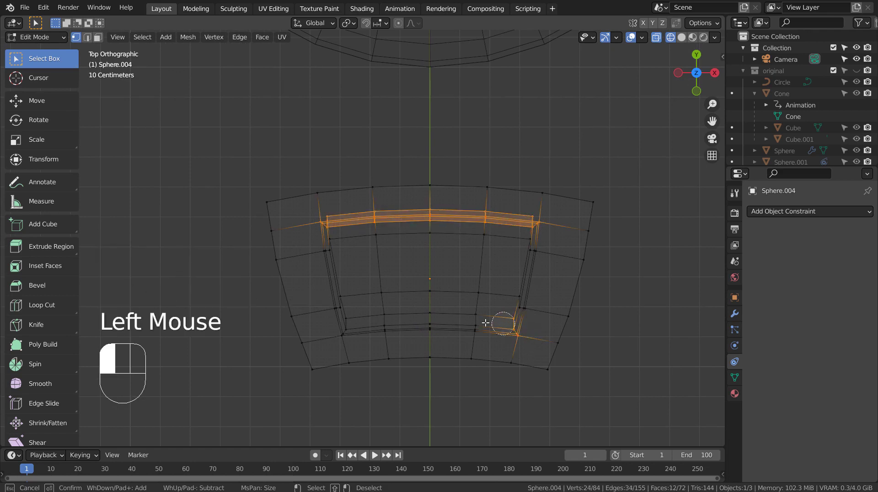
{"action": "mouse_move", "coordinate": [419, 319]}
{"action": "left_mouse_down"}
{"action": "mouse_move", "coordinate": [338, 323]}
{"action": "mouse_move", "coordinate": [359, 329]}
{"action": "left_mouse_up"}
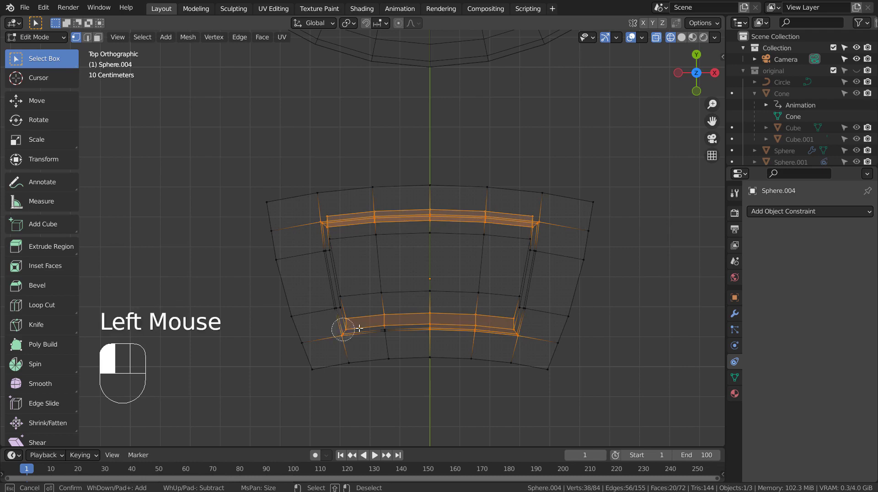
{"action": "right_click", "coordinate": [516, 328]}
Leave mesh editing and add two shape keys to the mouth, named "start" and "close".
{"action": "middle_click_drag", "start_coordinate": [621, 360], "coordinate": [623, 331]}
{"action": "key", "text": "Tab"}
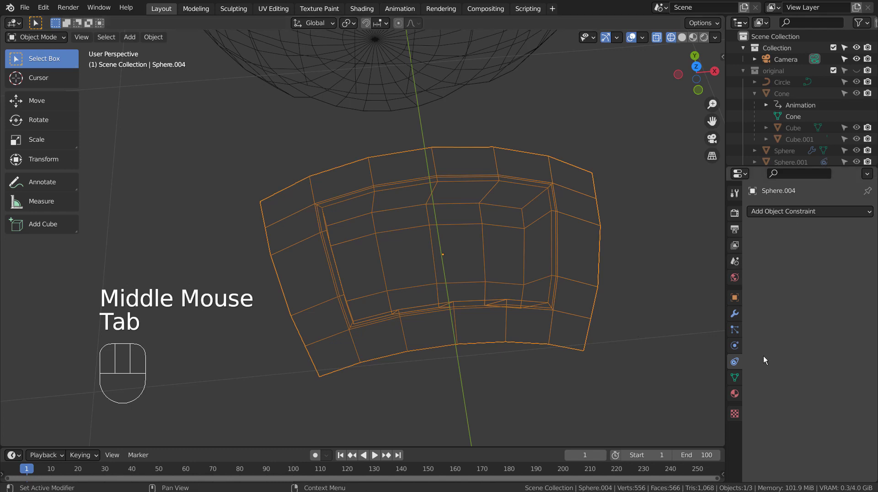
{"action": "left_click", "coordinate": [734, 376]}
{"action": "left_click", "coordinate": [867, 315]}
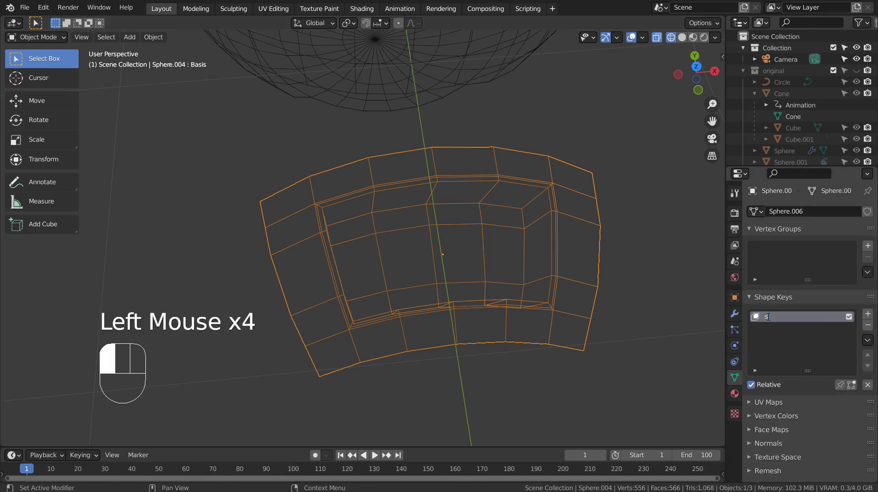
{"action": "left_click", "coordinate": [868, 315]}
{"action": "double_click", "coordinate": [784, 329]}
{"action": "type", "text": "close"}
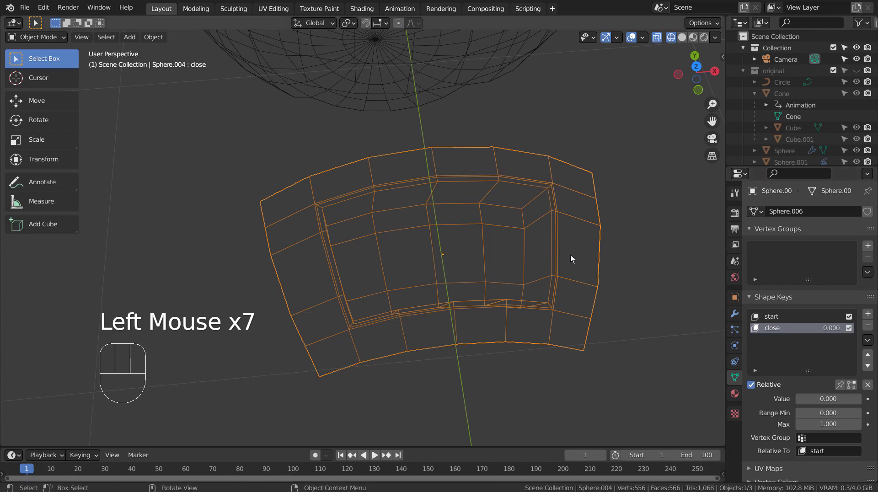
In the close shape key, scale the selected mouth edges together along Y by 0.102, then again by 0.388.
{"action": "key", "text": "KP_7"}
{"action": "key", "text": "Tab"}
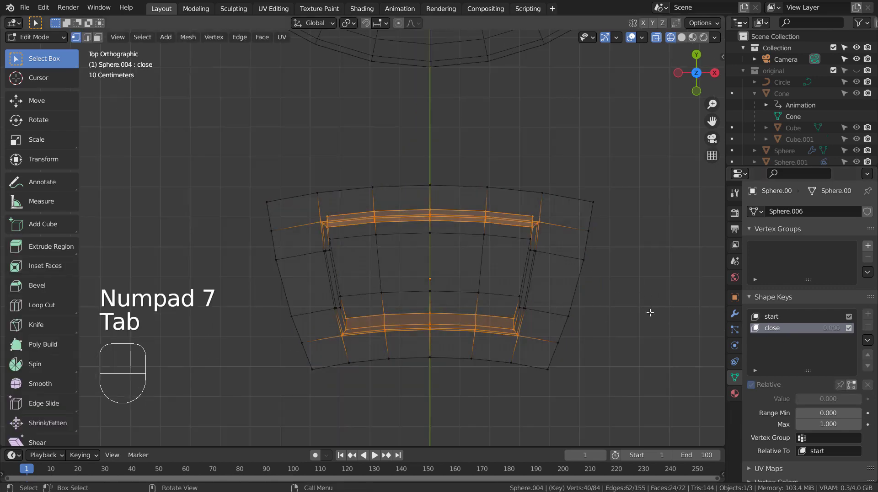
{"action": "key", "text": "s"}
{"action": "key", "text": "y"}
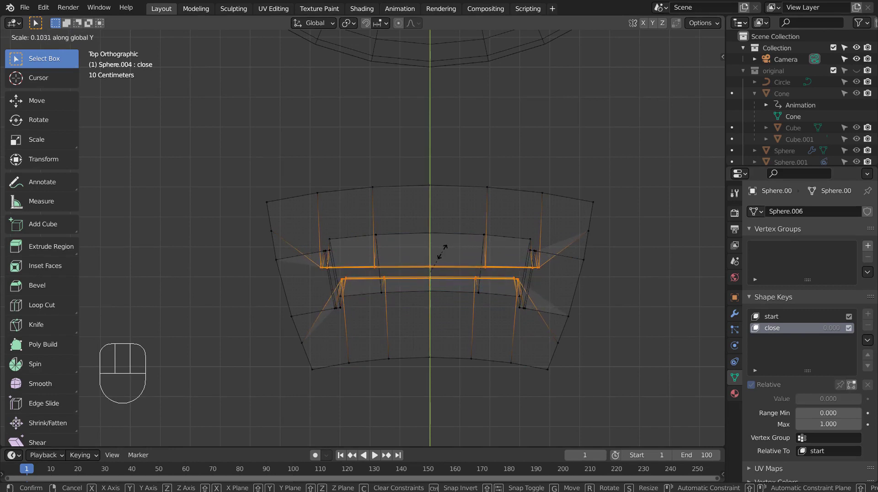
{"action": "left_click", "coordinate": [441, 251]}
{"action": "key", "text": "s"}
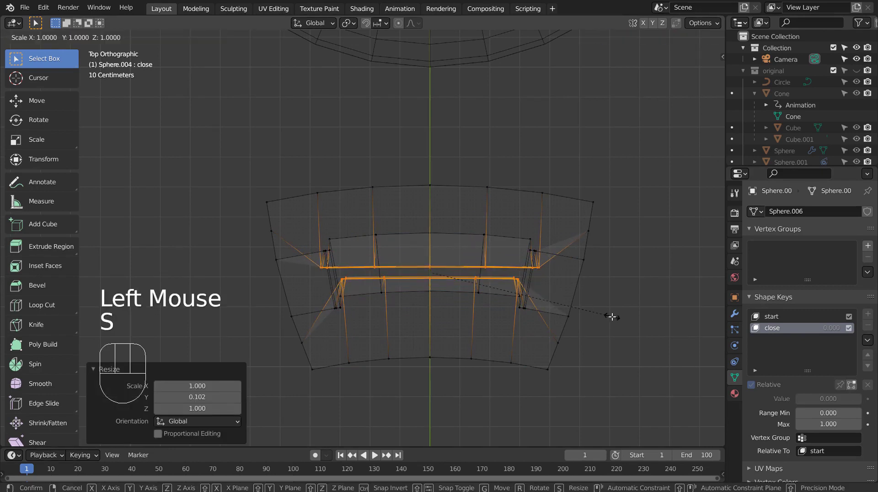
{"action": "key", "text": "y"}
{"action": "left_click", "coordinate": [512, 290]}
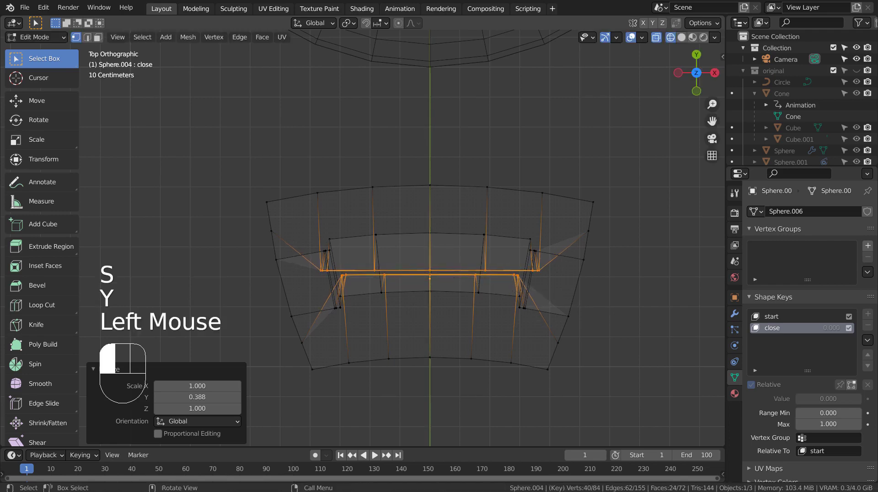
Deselect the lower lip row and scale the upper lip row along X by 0.897.
{"action": "key", "text": "shift+z"}
{"action": "mouse_move", "coordinate": [583, 297]}
{"action": "middle_mouse_down"}
{"action": "mouse_move", "coordinate": [684, 321]}
{"action": "mouse_move", "coordinate": [650, 289]}
{"action": "mouse_move", "coordinate": [687, 309]}
{"action": "middle_mouse_up"}
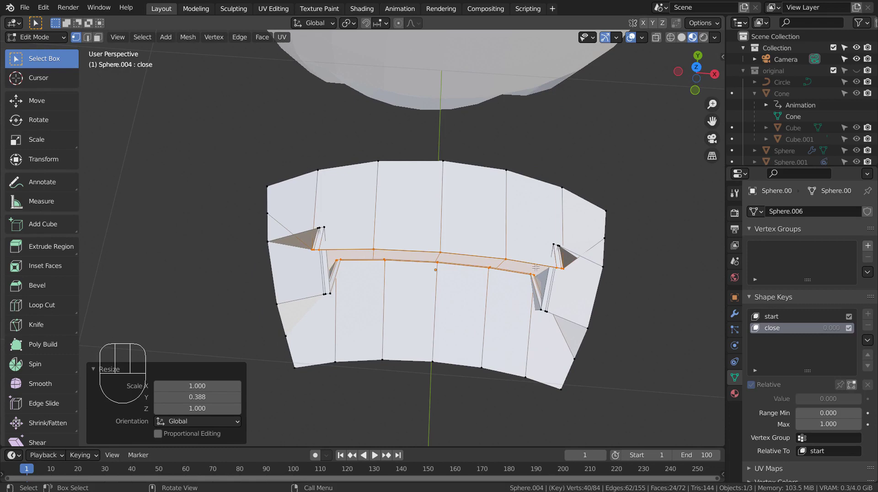
{"action": "key", "text": "KP_7"}
{"action": "key", "text": "shift+z"}
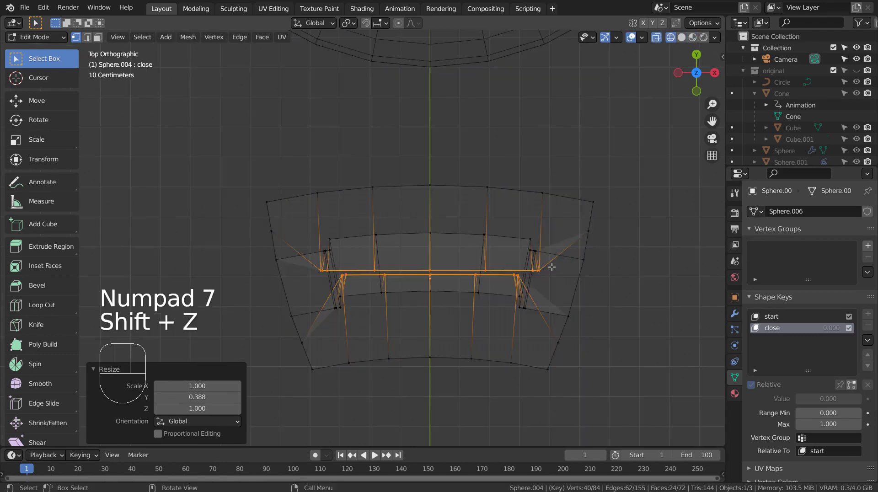
{"action": "scroll", "coordinate": [551, 263], "scroll_direction": "up", "scroll_amount": 3}
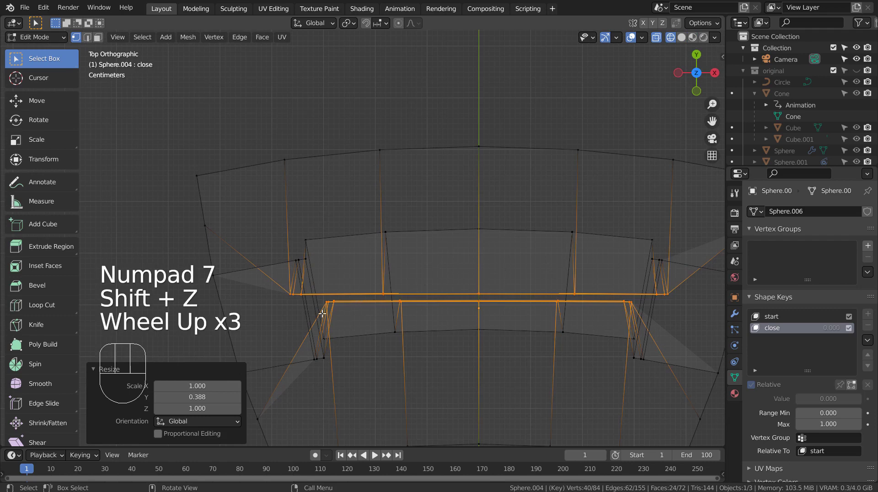
{"action": "key", "text": "c"}
{"action": "middle_click_drag", "start_coordinate": [323, 313], "coordinate": [335, 307]}
{"action": "middle_click_drag", "start_coordinate": [446, 308], "coordinate": [562, 308]}
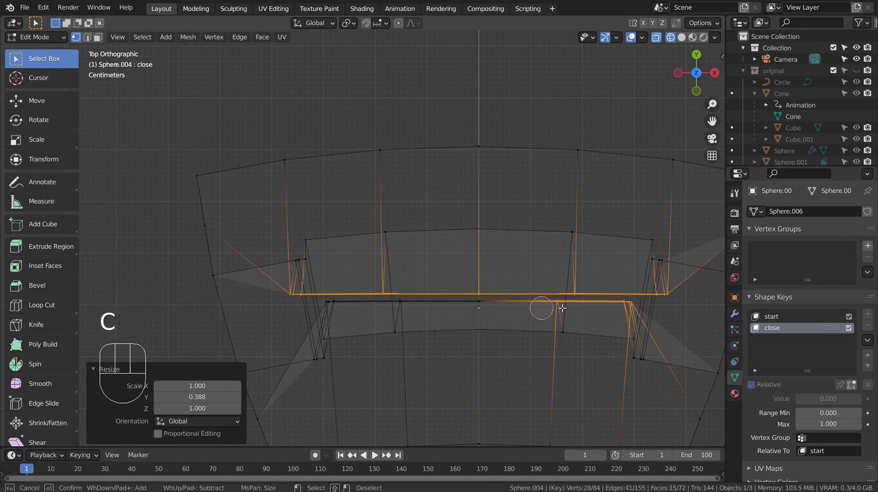
{"action": "right_click", "coordinate": [642, 309]}
{"action": "key", "text": "s"}
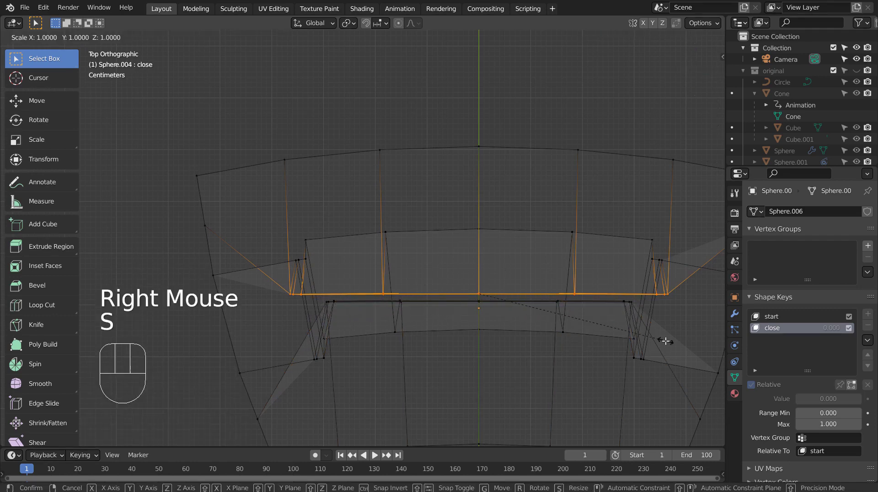
{"action": "key", "text": "x"}
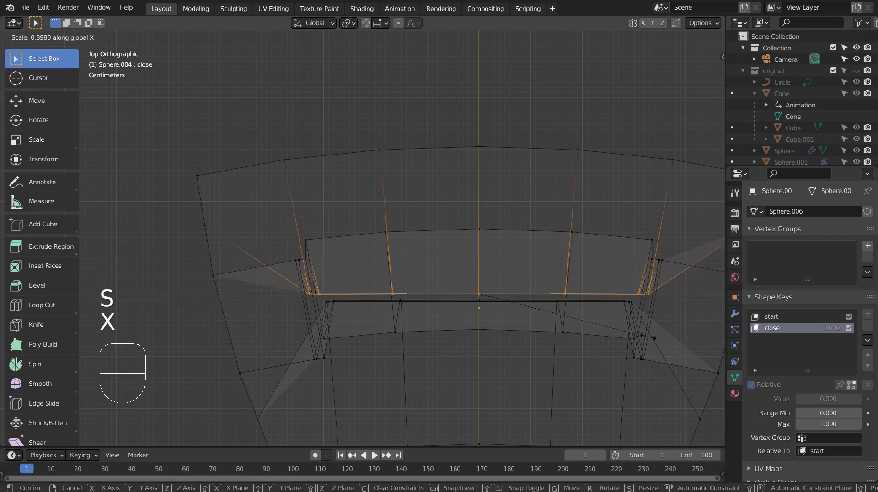
{"action": "left_click", "coordinate": [646, 336]}
Select only the lower lip row and scale it along X by 1.095 to match the upper row's width.
{"action": "key", "text": "shift+z"}
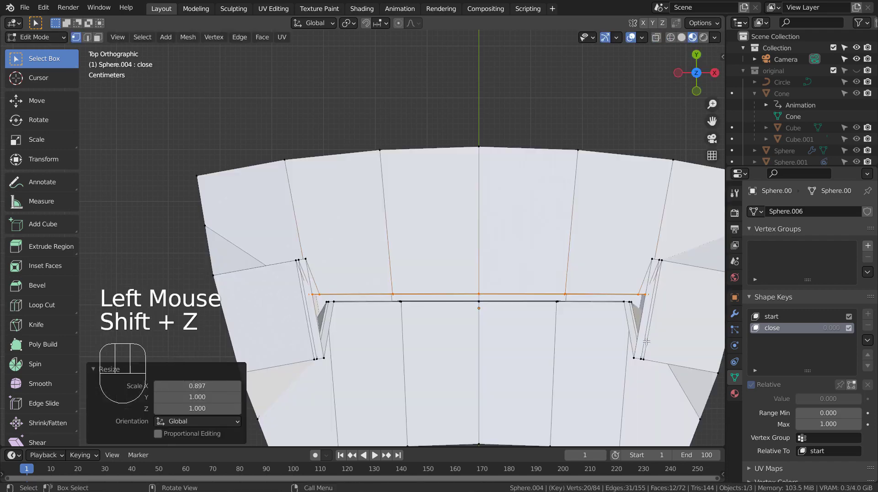
{"action": "middle_click_drag", "start_coordinate": [641, 344], "coordinate": [633, 306]}
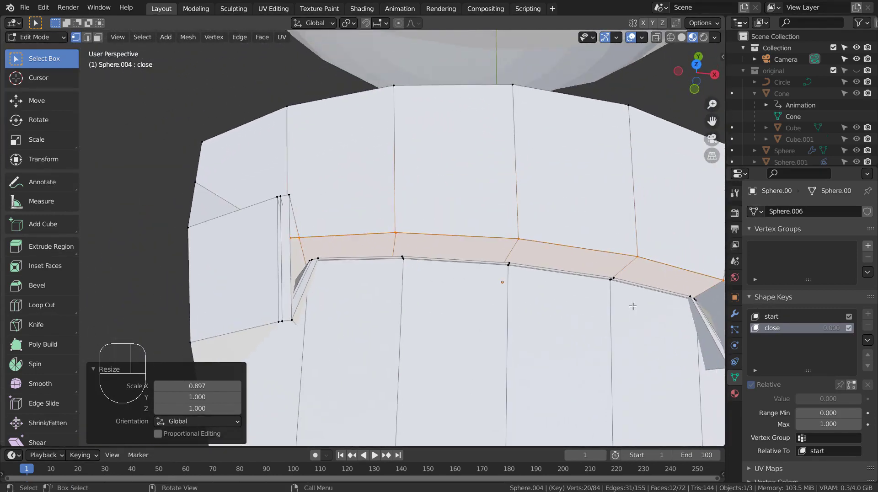
{"action": "key", "text": "KP_2"}
{"action": "key", "text": "KP_7"}
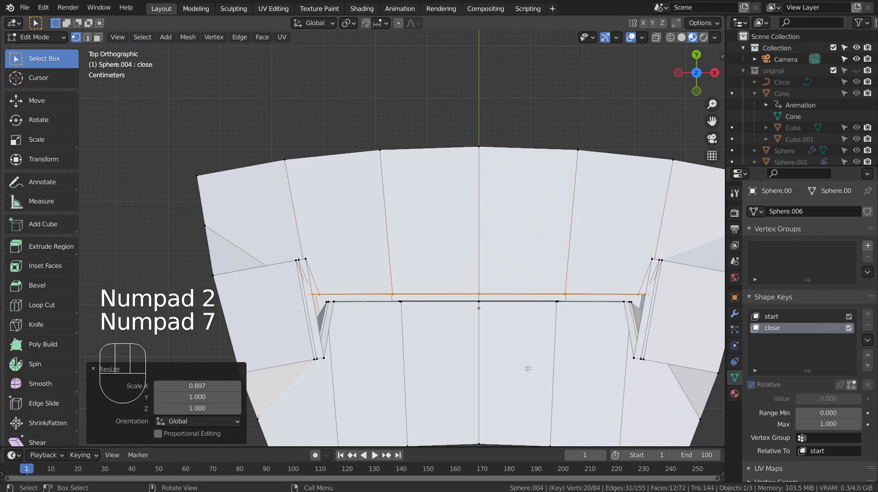
{"action": "left_click", "coordinate": [594, 305]}
{"action": "key", "text": "shift+z"}
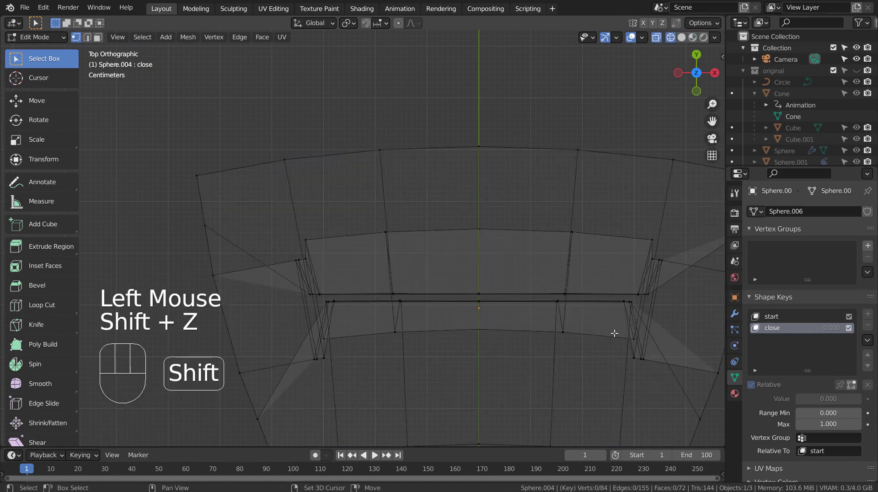
{"action": "key", "text": "c"}
{"action": "mouse_move", "coordinate": [539, 310]}
{"action": "left_mouse_down"}
{"action": "mouse_move", "coordinate": [329, 305]}
{"action": "mouse_move", "coordinate": [393, 324]}
{"action": "left_mouse_up"}
{"action": "middle_click_drag", "start_coordinate": [296, 285], "coordinate": [316, 287]}
{"action": "right_click", "coordinate": [428, 269]}
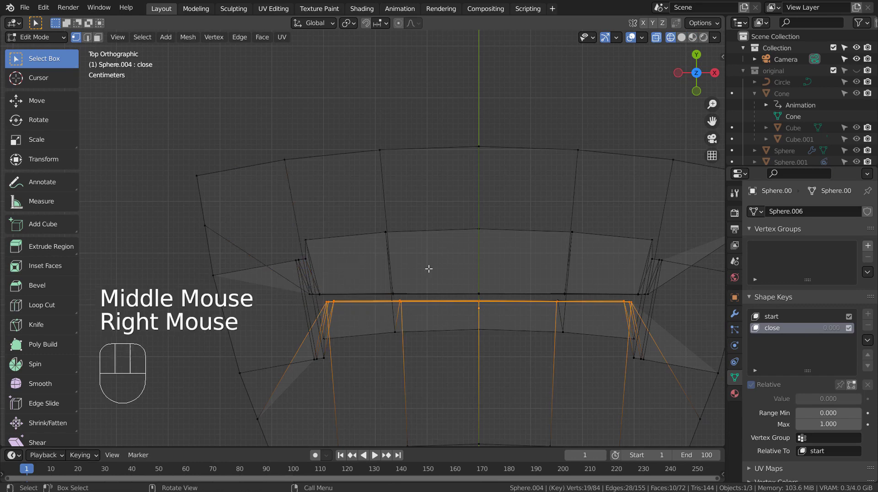
{"action": "key", "text": "s"}
{"action": "key", "text": "x"}
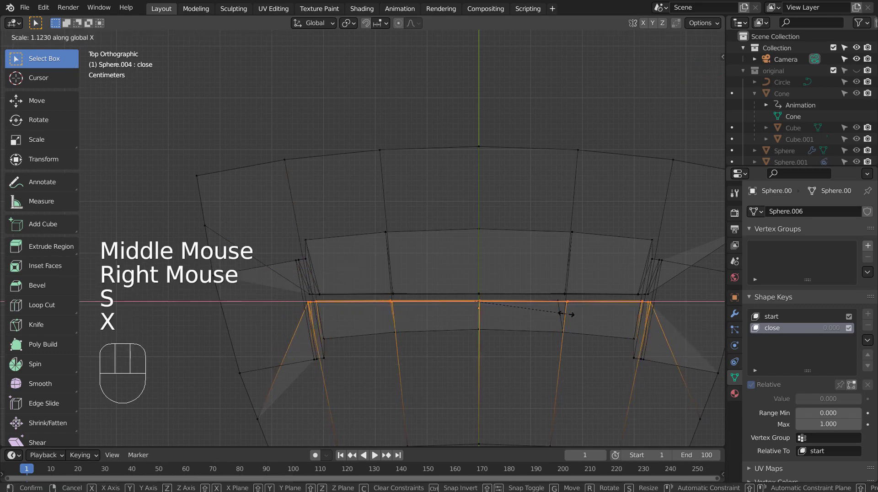
{"action": "left_click", "coordinate": [564, 315]}
Move the lower lip row along Y towards the upper row, then return to object mode with solid shading.
{"action": "key", "text": "g"}
{"action": "key", "text": "z"}
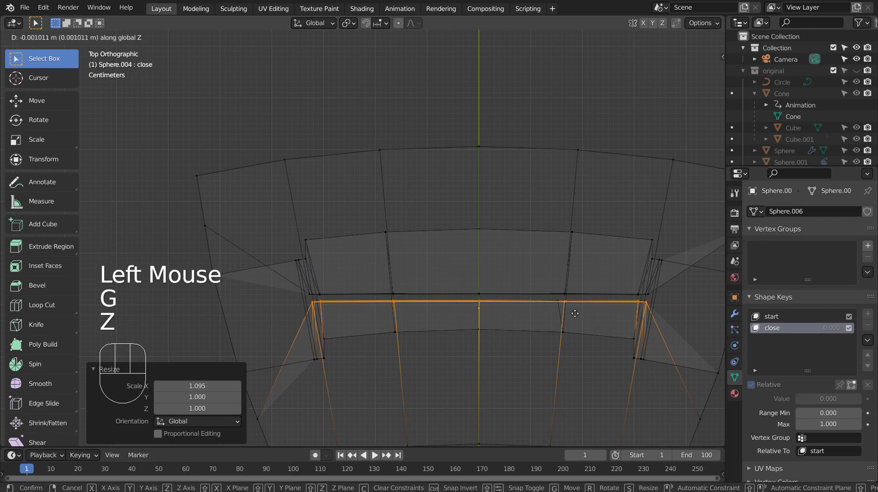
{"action": "key", "text": "y"}
{"action": "left_click", "coordinate": [574, 315]}
{"action": "key", "text": "Tab"}
{"action": "key", "text": "shift+z"}
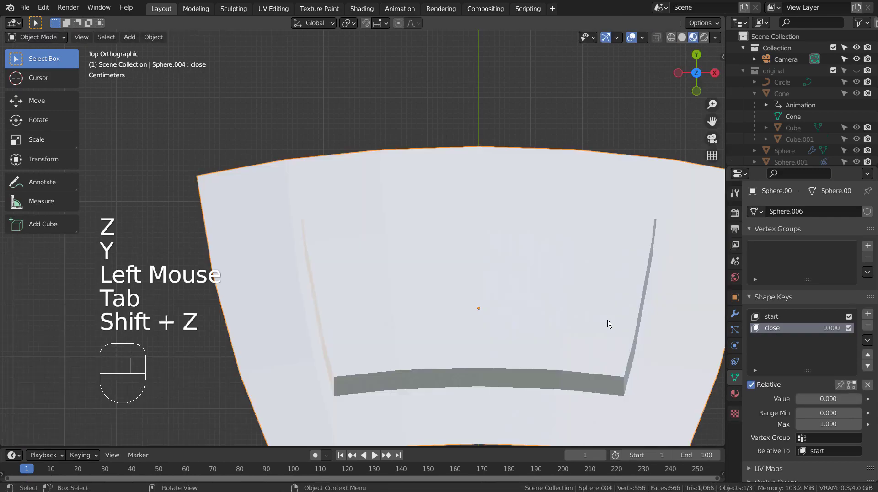
Raise the lower lip row about 0.039 m along Z to meet the upper lip, then test the close shape key's value.
{"action": "middle_click_drag", "start_coordinate": [635, 345], "coordinate": [553, 297]}
{"action": "key", "text": "Tab"}
{"action": "scroll", "coordinate": [576, 306], "scroll_direction": "down", "scroll_amount": 3}
{"action": "key", "text": "g"}
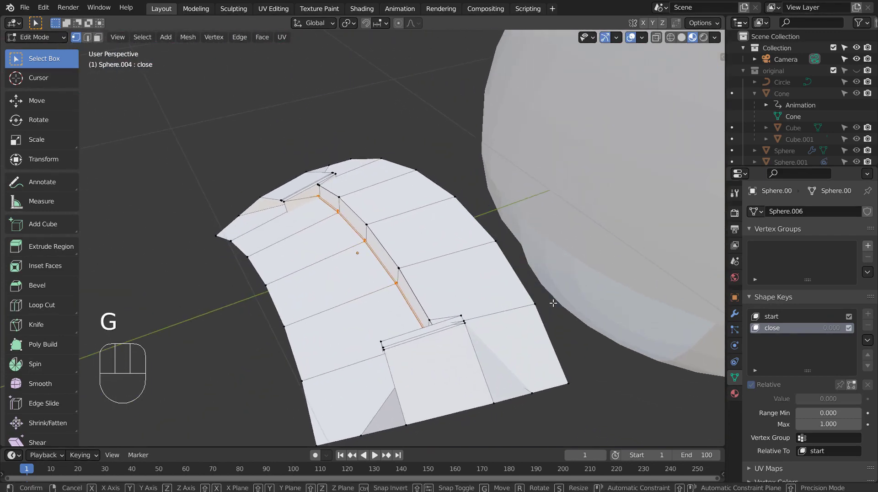
{"action": "key", "text": "z"}
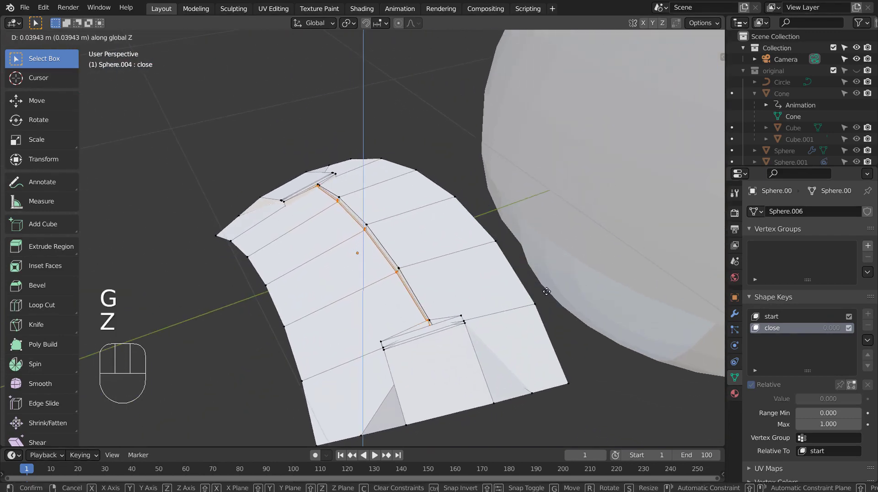
{"action": "left_click", "coordinate": [547, 292]}
{"action": "key", "text": "Tab"}
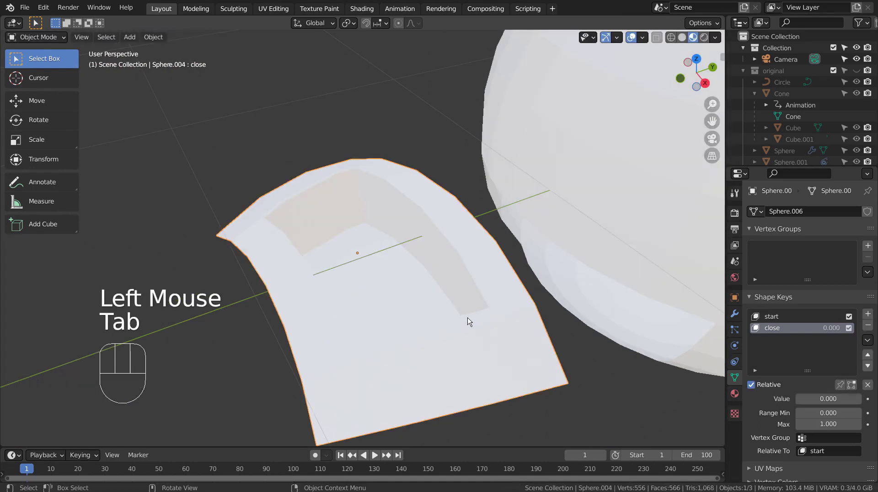
{"action": "mouse_move", "coordinate": [803, 399]}
{"action": "left_mouse_down"}
{"action": "mouse_move", "coordinate": [869, 399]}
{"action": "mouse_move", "coordinate": [798, 399]}
{"action": "left_mouse_up"}
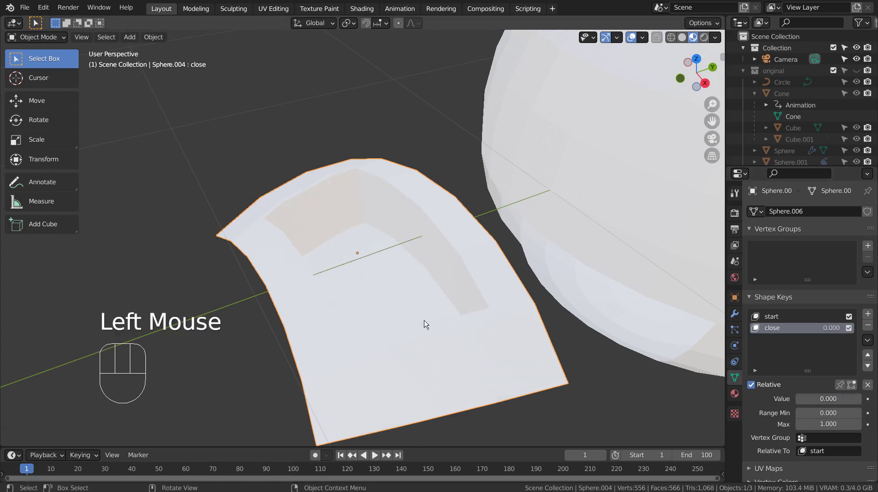
In right view, rotate the mouth piece -116° and move it about 0.81 m along Y and -0.53 m along Z to the head opening.
{"action": "middle_click_drag", "start_coordinate": [425, 324], "coordinate": [515, 347]}
{"action": "key", "text": "KP_1"}
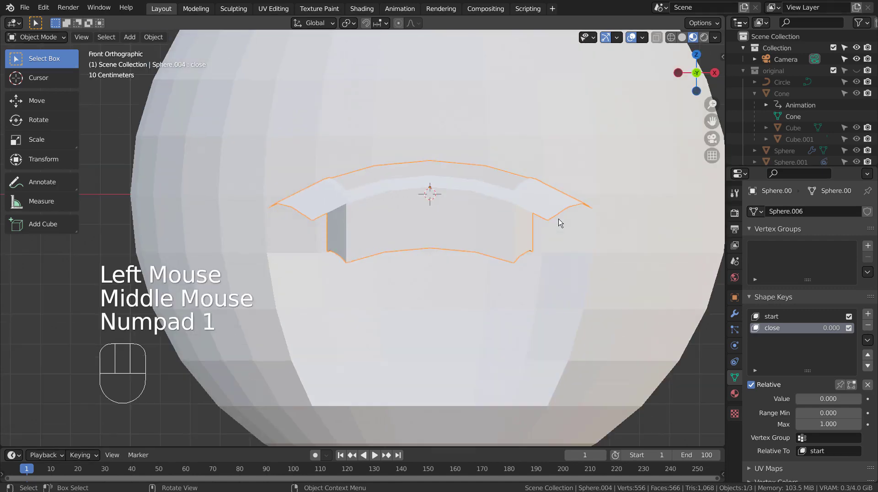
{"action": "key", "text": "KP_3"}
{"action": "key", "text": "r"}
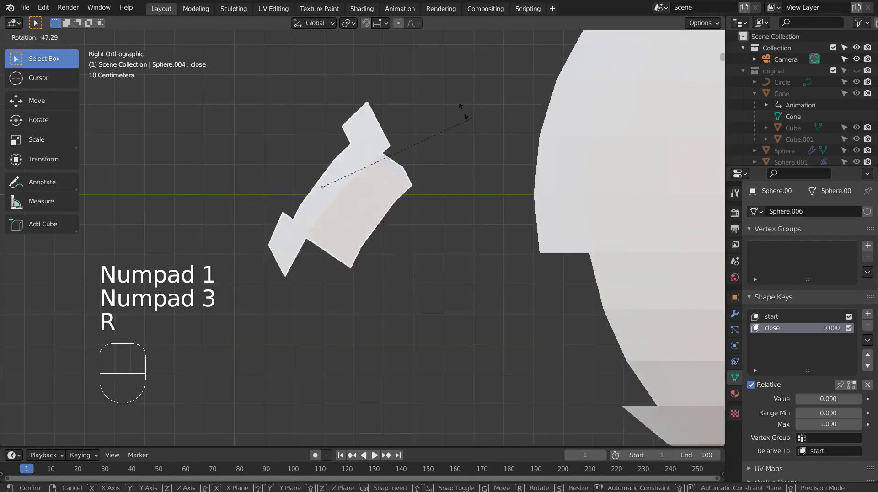
{"action": "left_click", "coordinate": [337, 65]}
{"action": "key", "text": "g"}
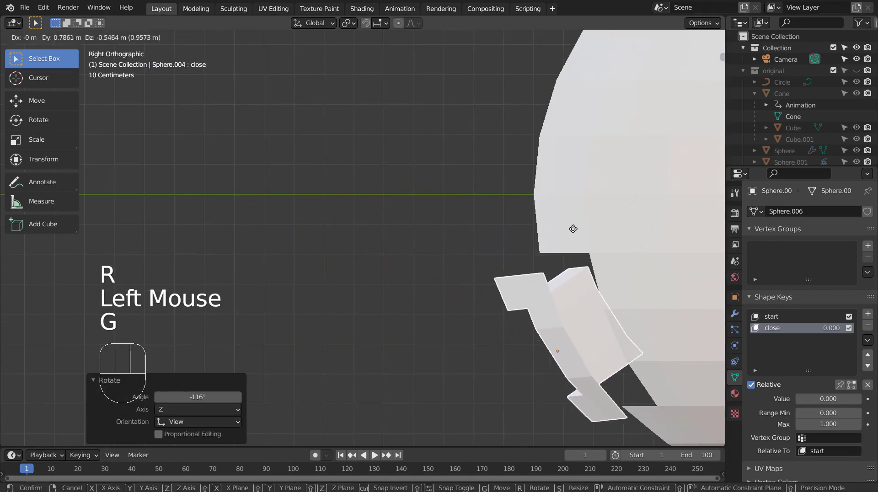
{"action": "left_click", "coordinate": [582, 225]}
Fit the mouth piece into the opening with 8.13° and -2.42° rotations, shifting it about 0.09 m along Y and 0.04 m along Z in between.
{"action": "key", "text": "r"}
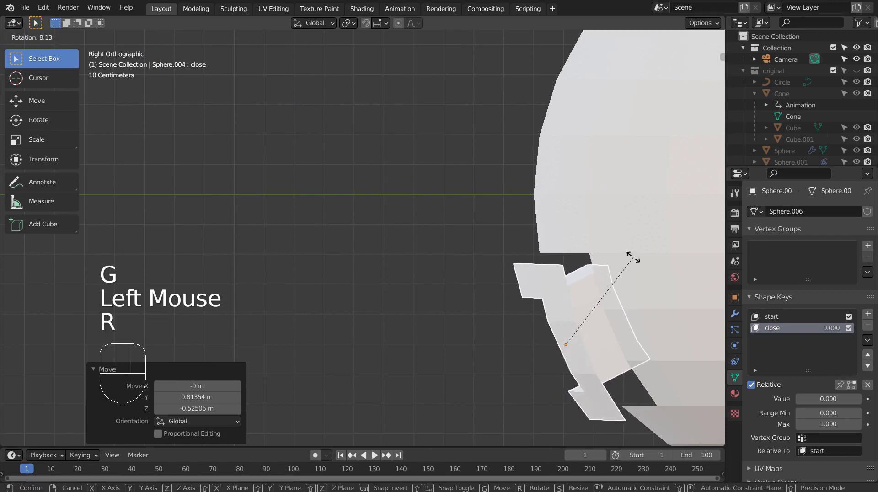
{"action": "left_click", "coordinate": [631, 254]}
{"action": "key", "text": "g"}
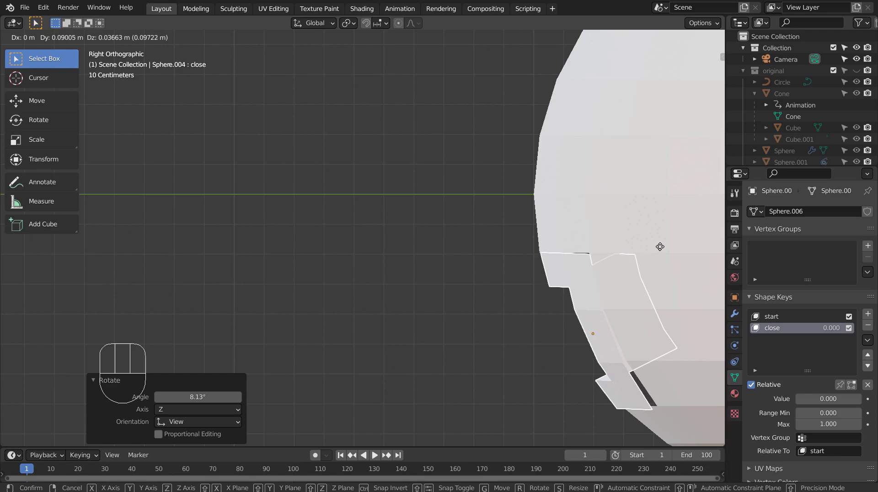
{"action": "left_click", "coordinate": [660, 247]}
{"action": "key", "text": "r"}
{"action": "left_click", "coordinate": [662, 235]}
{"action": "key", "text": "g"}
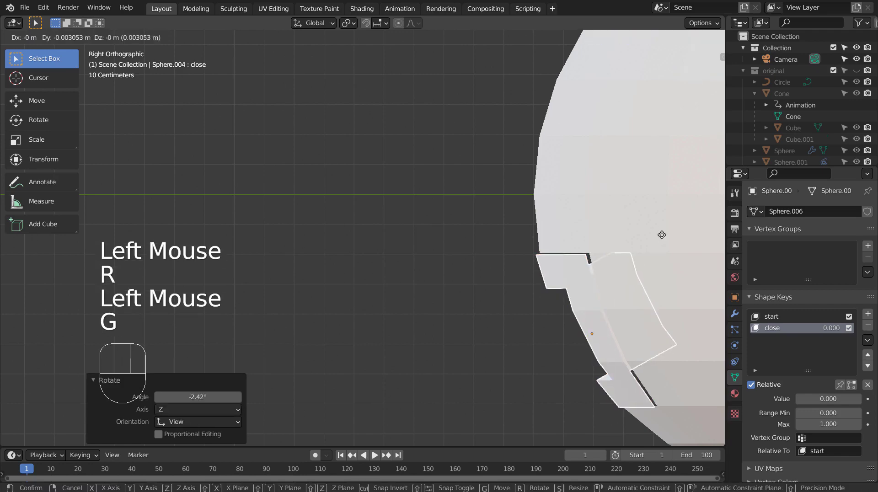
{"action": "left_click", "coordinate": [662, 235]}
Test the close shape key's value on the fitted mouth, then join the mouth piece into the head sphere.
{"action": "middle_click_drag", "start_coordinate": [551, 345], "coordinate": [508, 363]}
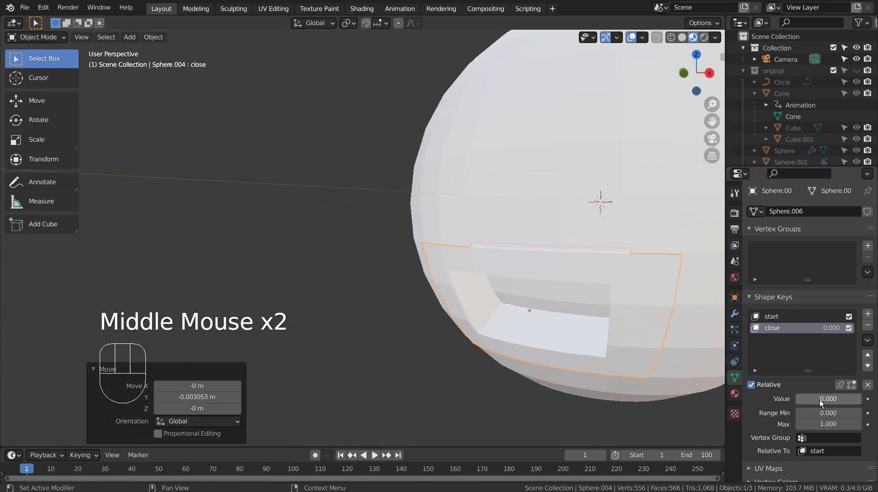
{"action": "left_click_drag", "start_coordinate": [819, 400], "coordinate": [794, 399]}
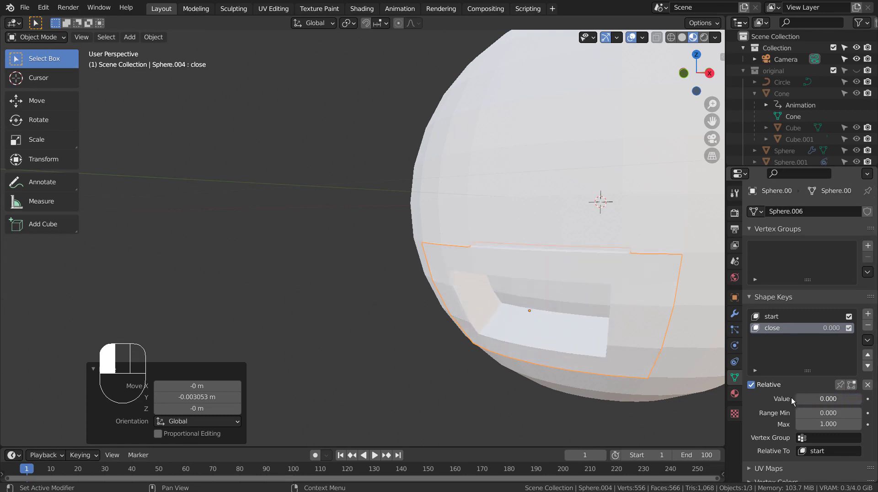
{"action": "middle_click_drag", "start_coordinate": [577, 337], "coordinate": [413, 337], "text": "shift"}
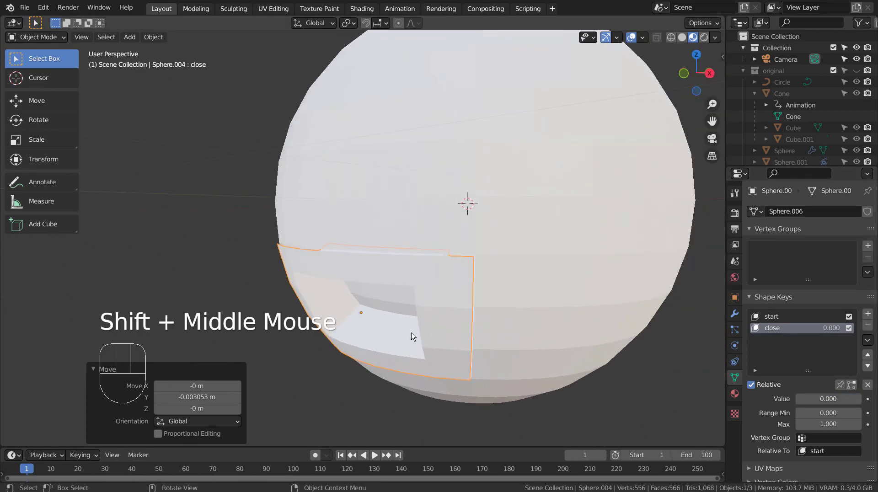
{"action": "left_click", "coordinate": [525, 229], "text": "shift"}
{"action": "key", "text": "ctrl+j"}
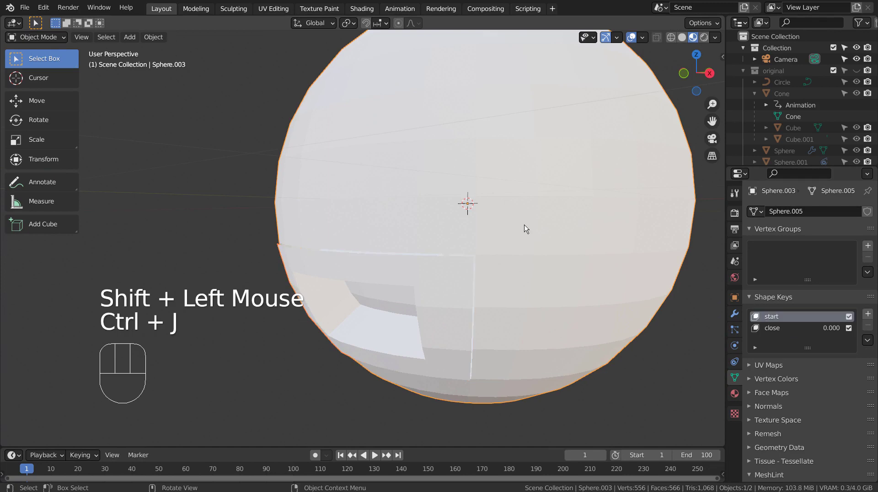
In edit mode, merge the mouth piece's upper +X corner vertex with the adjacent head vertex at center.
{"action": "key", "text": "Tab"}
{"action": "scroll", "coordinate": [526, 229], "scroll_direction": "up", "scroll_amount": 2}
{"action": "scroll", "coordinate": [602, 289], "scroll_direction": "up", "scroll_amount": 2}
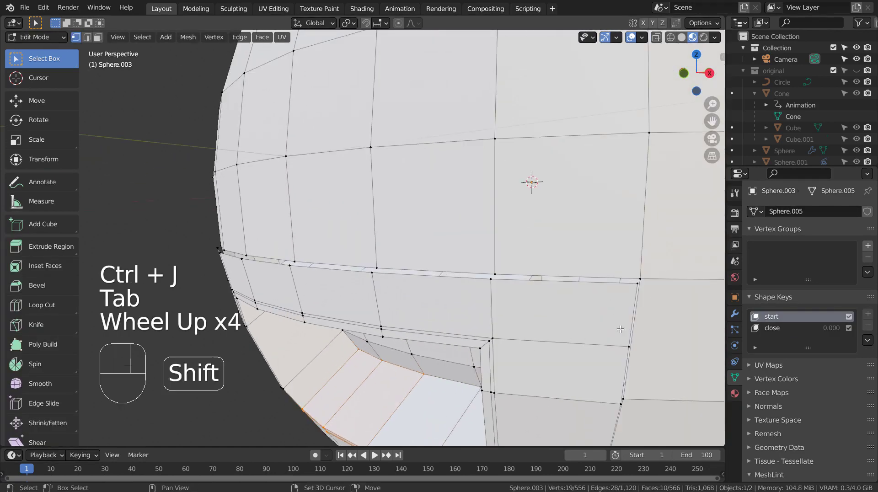
{"action": "middle_click_drag", "start_coordinate": [621, 329], "coordinate": [510, 297], "text": "shift"}
{"action": "left_click", "coordinate": [499, 289]}
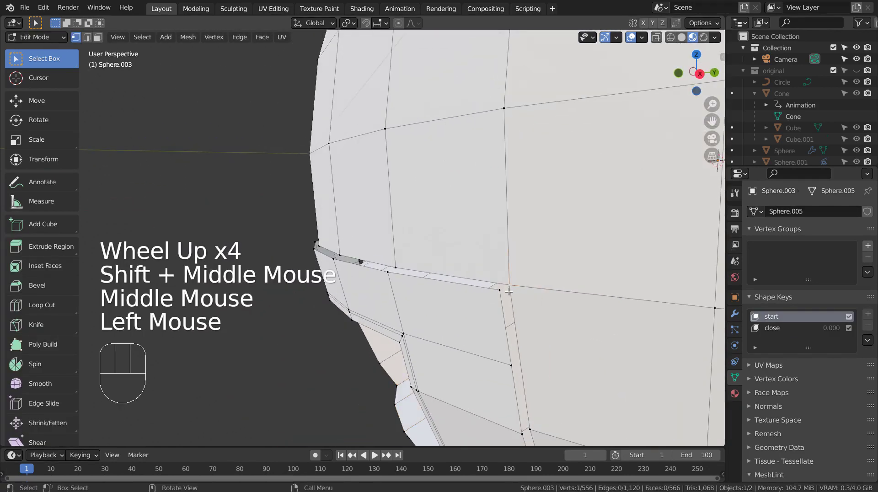
{"action": "left_click", "coordinate": [509, 285], "text": "shift"}
{"action": "key", "text": "m"}
{"action": "left_click", "coordinate": [517, 301]}
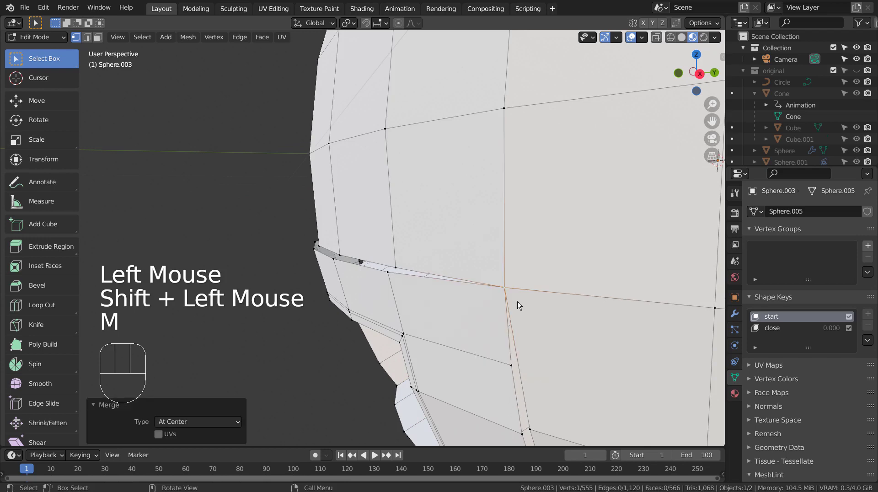
Merge the next two facing vertex pairs along the mouth's upper seam at center.
{"action": "left_click", "coordinate": [385, 269]}
{"action": "left_click", "coordinate": [400, 266], "text": "shift"}
{"action": "key", "text": "m"}
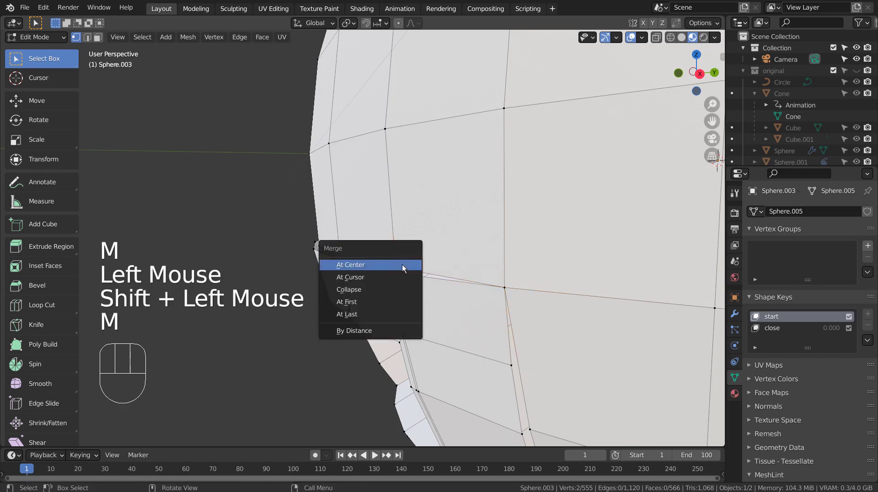
{"action": "left_click", "coordinate": [402, 265]}
{"action": "middle_click_drag", "start_coordinate": [401, 267], "coordinate": [531, 267]}
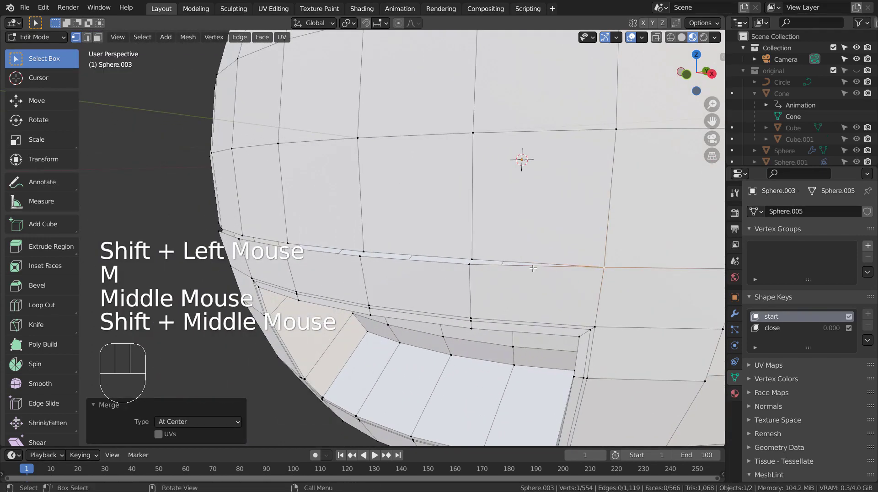
{"action": "left_click", "coordinate": [472, 258]}
{"action": "left_click", "coordinate": [470, 264], "text": "shift"}
{"action": "key", "text": "m"}
{"action": "left_click", "coordinate": [470, 263]}
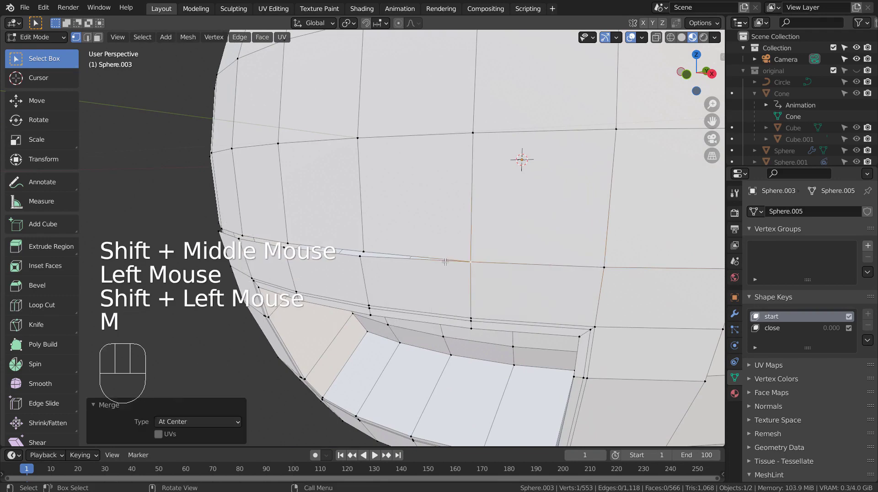
Merge two more vertex pairs at center, continuing along the upper seam towards the -X side.
{"action": "middle_click_drag", "start_coordinate": [446, 261], "coordinate": [631, 271], "text": "shift"}
{"action": "left_click", "coordinate": [551, 263]}
{"action": "left_click", "coordinate": [550, 266], "text": "shift"}
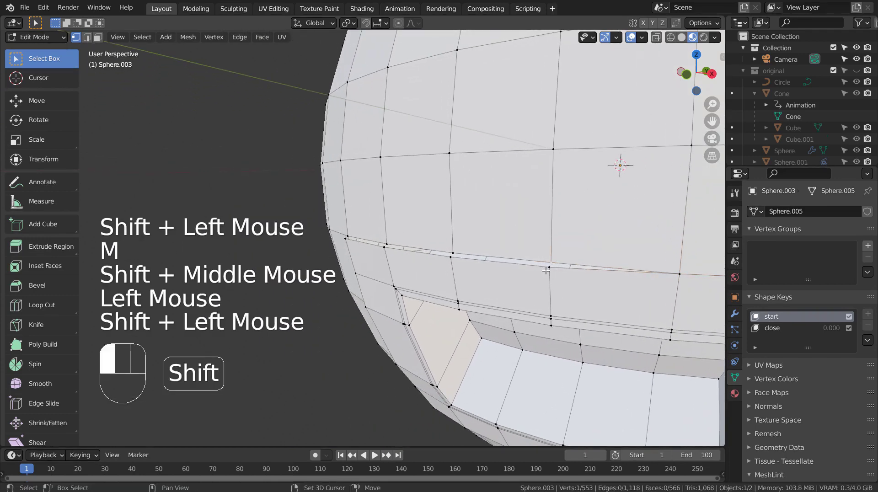
{"action": "key", "text": "m"}
{"action": "left_click", "coordinate": [547, 271]}
{"action": "left_click", "coordinate": [453, 253]}
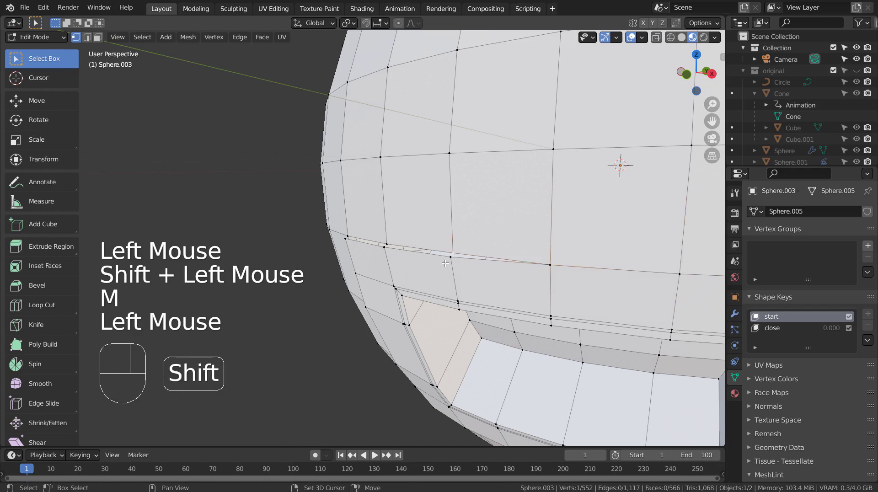
{"action": "left_click", "coordinate": [450, 257], "text": "shift"}
{"action": "key", "text": "m"}
{"action": "left_click", "coordinate": [450, 261]}
Close the rest of the upper seam by merging its last vertex pairs at center, ending at the -X corner.
{"action": "left_click", "coordinate": [386, 244]}
{"action": "left_click", "coordinate": [384, 247], "text": "shift"}
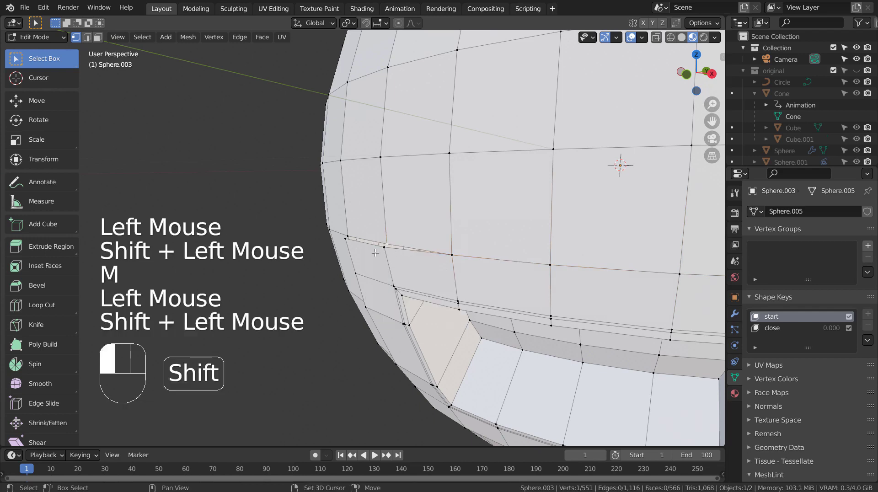
{"action": "key", "text": "m"}
{"action": "left_click", "coordinate": [375, 252]}
{"action": "left_click", "coordinate": [350, 234]}
{"action": "key", "text": "m"}
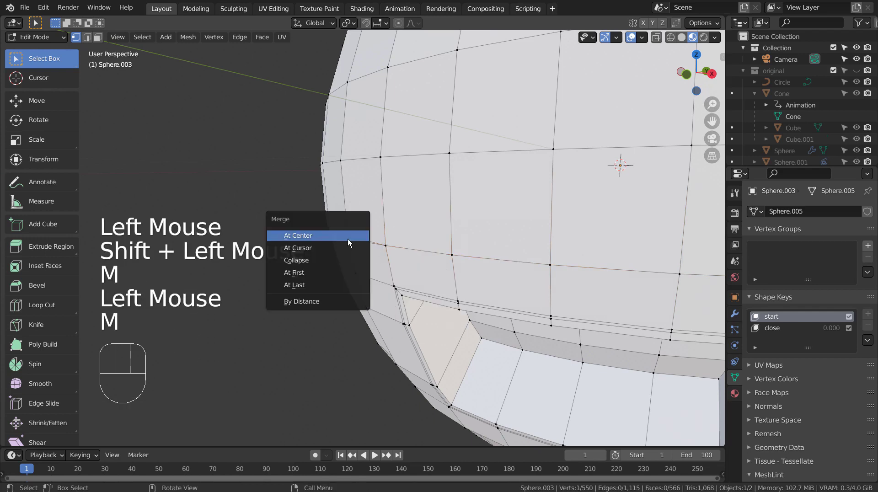
{"action": "left_click", "coordinate": [341, 238], "text": "shift"}
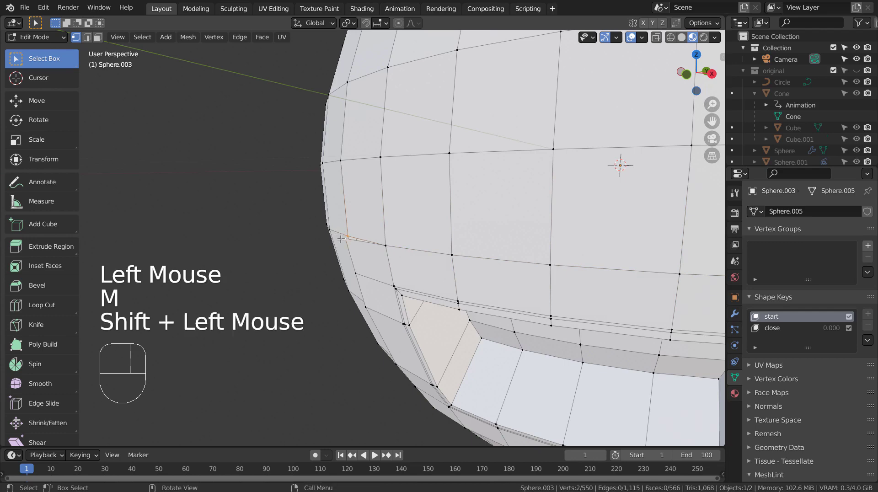
{"action": "key", "text": "m"}
{"action": "left_click", "coordinate": [344, 241]}
Add a centred loop cut around the head below the upper seam and merge its end with the mouth's -X side vertex at center.
{"action": "middle_click_drag", "start_coordinate": [366, 258], "coordinate": [619, 158]}
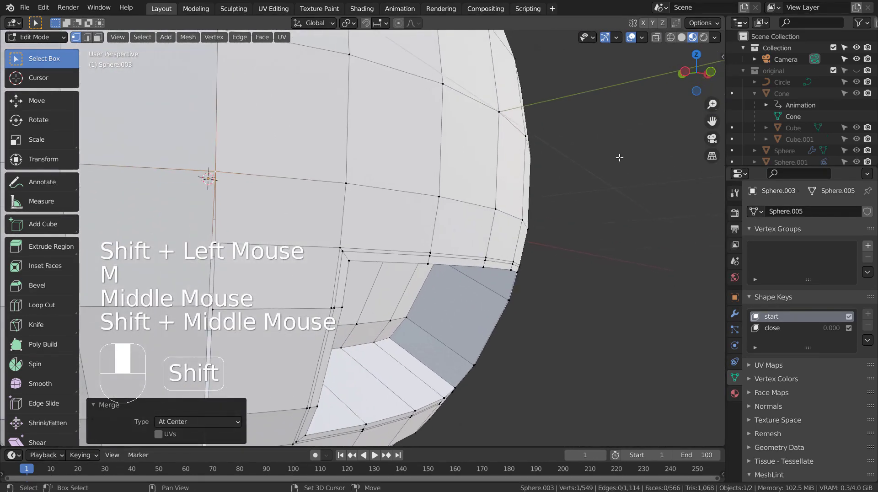
{"action": "middle_click_drag", "start_coordinate": [442, 223], "coordinate": [533, 158], "text": "shift"}
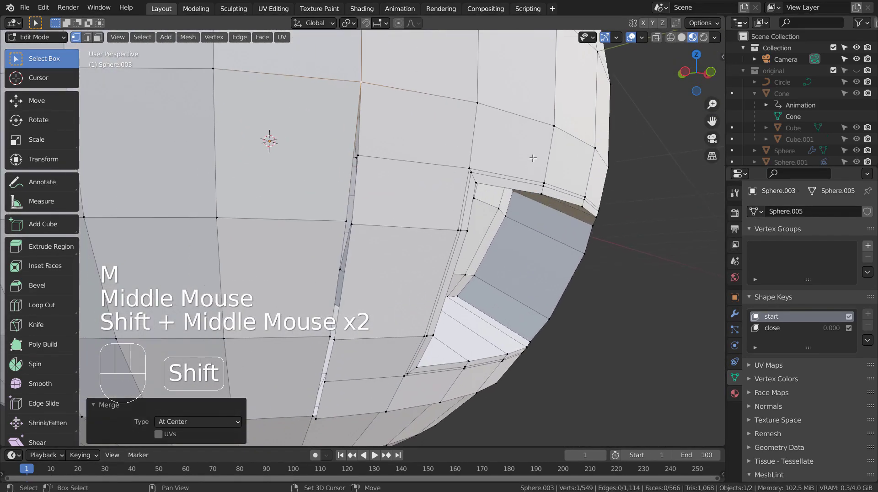
{"action": "left_click", "coordinate": [361, 154]}
{"action": "middle_click_drag", "start_coordinate": [384, 164], "coordinate": [448, 167]}
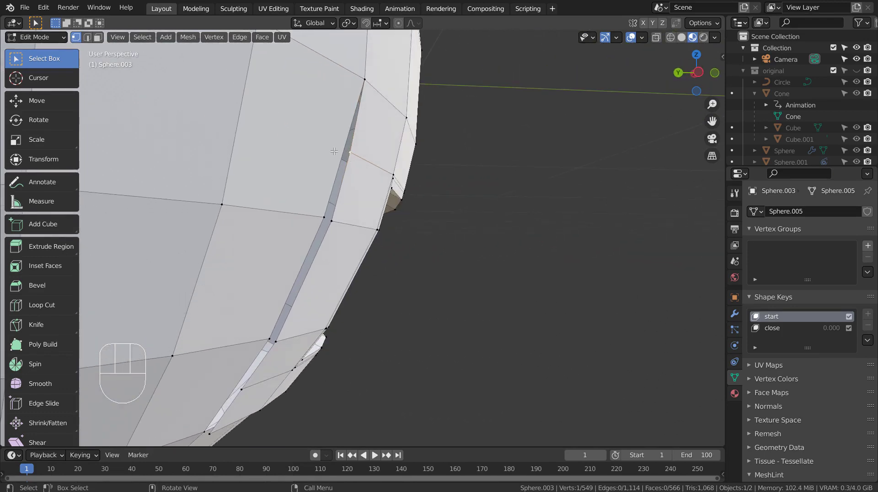
{"action": "key", "text": "ctrl+r"}
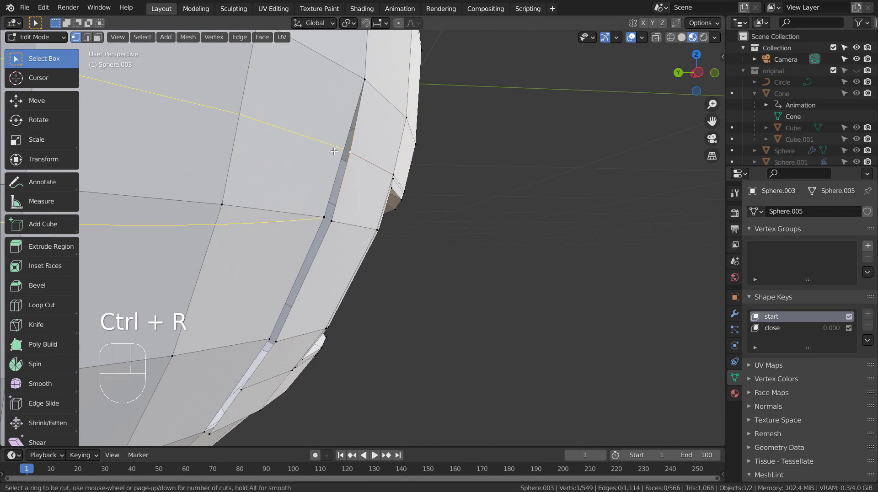
{"action": "left_click", "coordinate": [334, 151]}
{"action": "right_click", "coordinate": [335, 151]}
{"action": "left_click", "coordinate": [351, 153]}
{"action": "left_click", "coordinate": [344, 150], "text": "shift"}
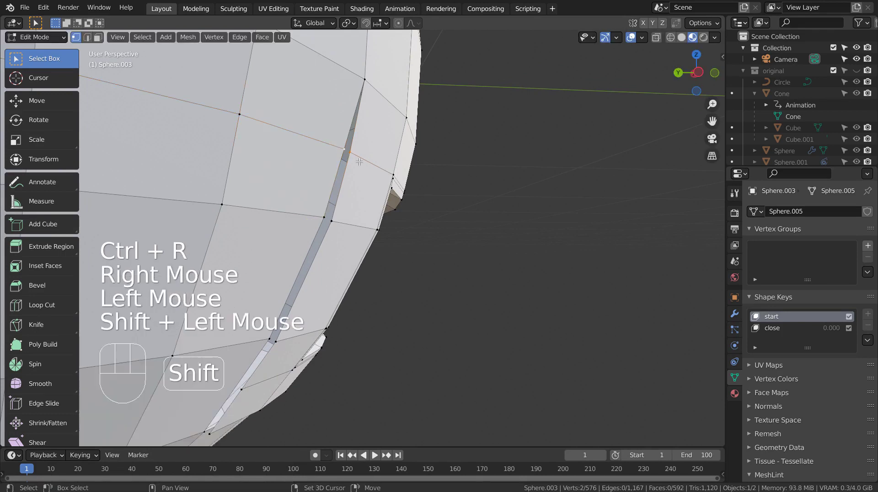
{"action": "key", "text": "m"}
{"action": "left_click", "coordinate": [385, 172]}
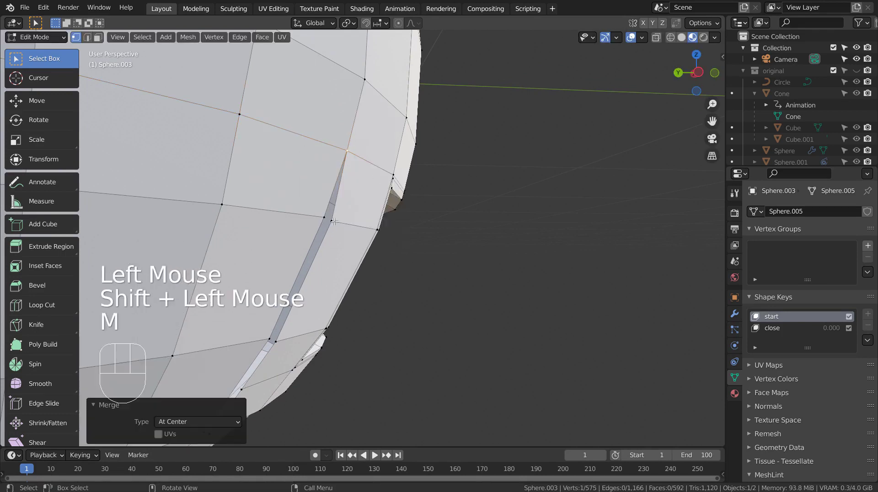
Merge a lower pair on the -X side seam, add another centred loop cut beneath it, and merge the lower corner pair.
{"action": "left_click", "coordinate": [276, 342]}
{"action": "left_click", "coordinate": [269, 339], "text": "shift"}
{"action": "key", "text": "m"}
{"action": "middle_click_drag", "start_coordinate": [360, 350], "coordinate": [409, 151], "text": "shift"}
{"action": "key", "text": "ctrl+r"}
{"action": "left_click", "coordinate": [284, 192]}
{"action": "right_click", "coordinate": [284, 192]}
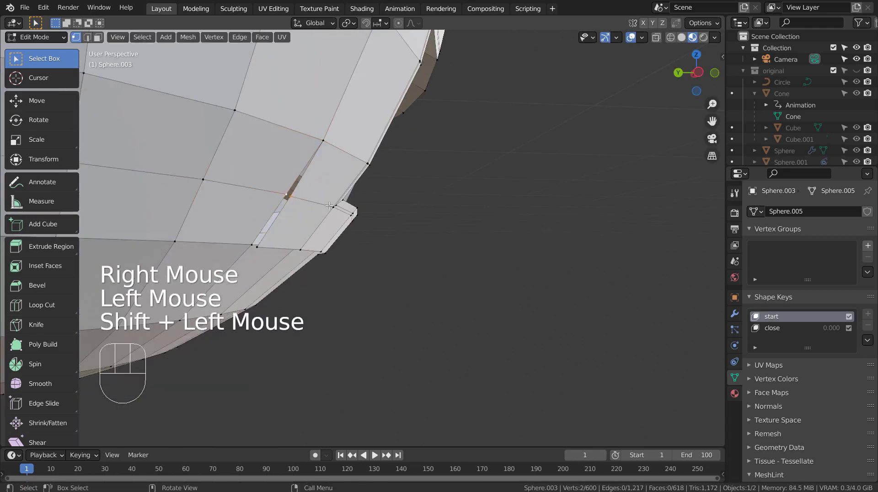
{"action": "left_click", "coordinate": [257, 247]}
{"action": "left_click", "coordinate": [251, 244], "text": "shift"}
{"action": "key", "text": "m"}
Merge the facing vertex pairs at center along the mouth's lower seam, starting from the -X side.
{"action": "middle_click_drag", "start_coordinate": [274, 252], "coordinate": [366, 183]}
{"action": "key", "text": "m"}
{"action": "middle_click_drag", "start_coordinate": [386, 315], "coordinate": [318, 272], "text": "shift"}
{"action": "key", "text": "m"}
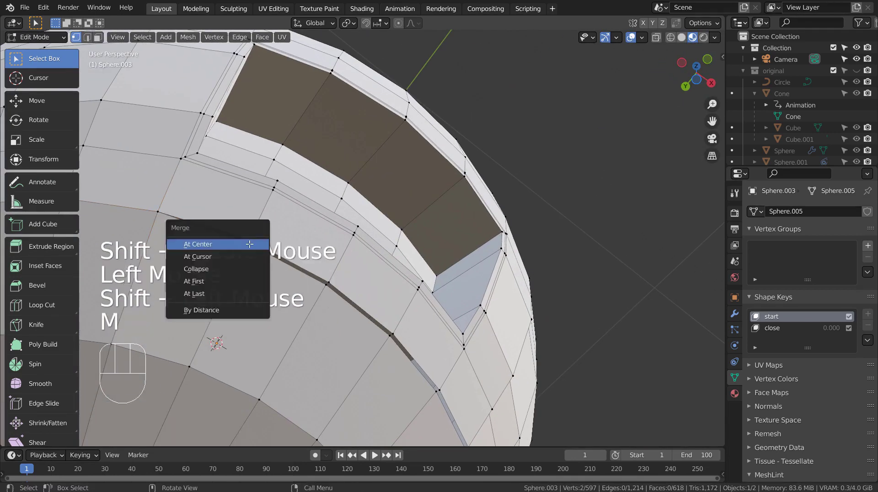
{"action": "left_click", "coordinate": [328, 284]}
{"action": "key", "text": "m"}
{"action": "left_click", "coordinate": [393, 334]}
{"action": "left_click", "coordinate": [389, 335], "text": "shift"}
{"action": "key", "text": "m"}
{"action": "key", "text": "m"}
Merge the remaining lower seam vertex pairs at center up to the +X corner.
{"action": "middle_click_drag", "start_coordinate": [443, 394], "coordinate": [276, 190], "text": "shift"}
{"action": "key", "text": "m"}
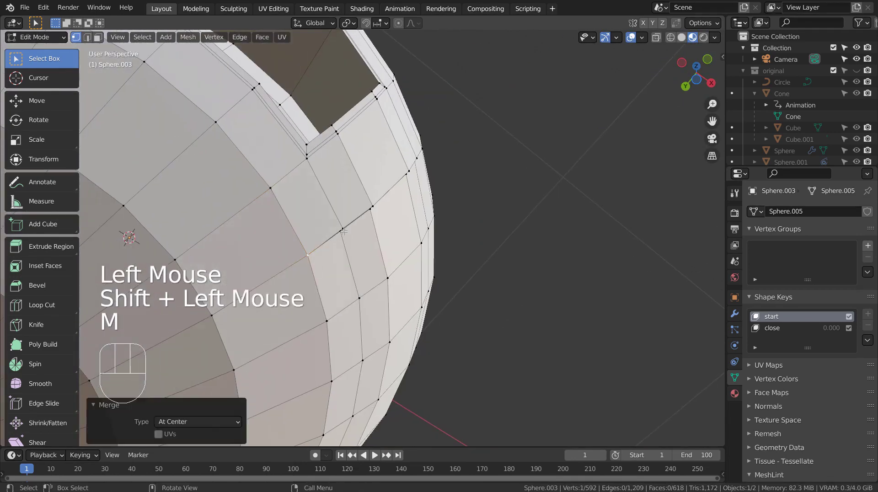
{"action": "key", "text": "m"}
{"action": "left_click", "coordinate": [375, 210], "text": "shift"}
{"action": "key", "text": "m"}
Merge the open vertex pairs along the mouth's +X side seam to close the gap with the head.
{"action": "middle_click_drag", "start_coordinate": [375, 211], "coordinate": [243, 270]}
{"action": "middle_click_drag", "start_coordinate": [243, 270], "coordinate": [265, 315], "text": "shift"}
{"action": "middle_click_drag", "start_coordinate": [421, 115], "coordinate": [472, 307], "text": "shift"}
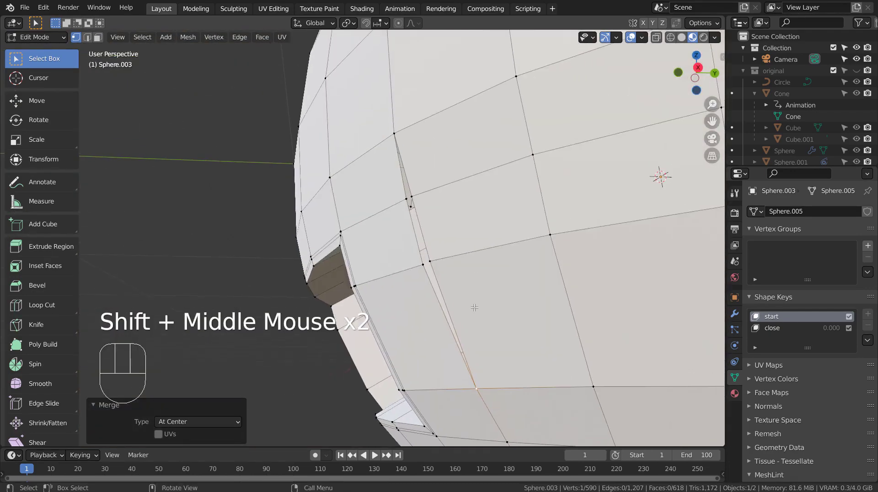
{"action": "left_click", "coordinate": [431, 264]}
{"action": "left_click", "coordinate": [424, 263], "text": "shift"}
{"action": "key", "text": "m"}
{"action": "left_click", "coordinate": [423, 200]}
{"action": "left_click", "coordinate": [411, 198], "text": "shift"}
{"action": "key", "text": "m"}
Leave Edit Mode with the close shape key active and raise its value to 0.445 to test the merged mouth.
{"action": "scroll", "coordinate": [466, 251], "scroll_direction": "down", "scroll_amount": 4}
{"action": "middle_click_drag", "start_coordinate": [419, 196], "coordinate": [462, 286]}
{"action": "left_click", "coordinate": [463, 286]}
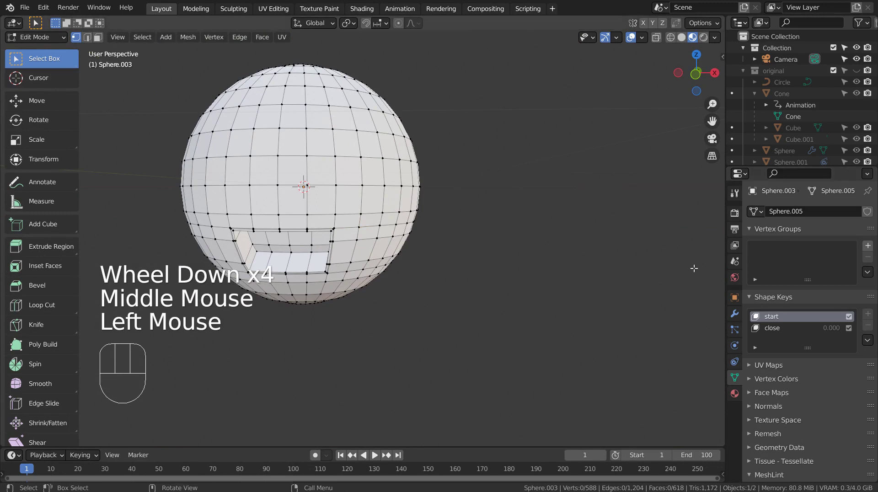
{"action": "left_click", "coordinate": [789, 331]}
{"action": "key", "text": "Tab"}
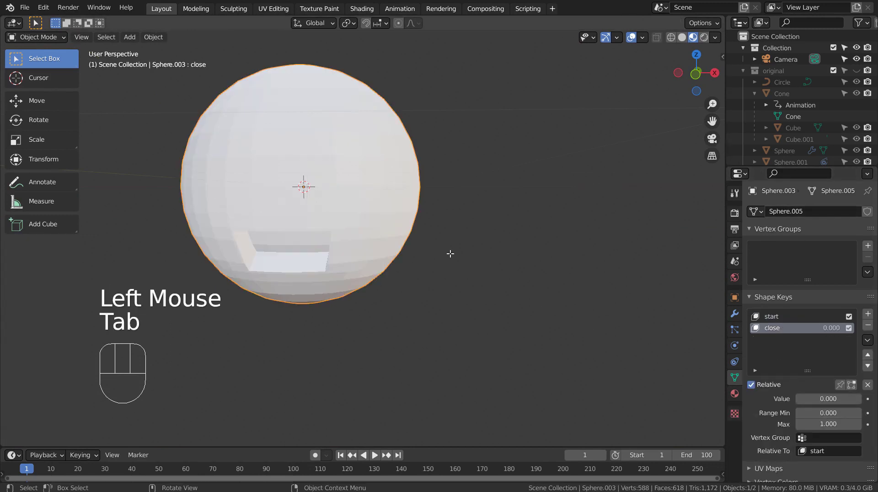
{"action": "left_click_drag", "start_coordinate": [828, 400], "coordinate": [828, 401]}
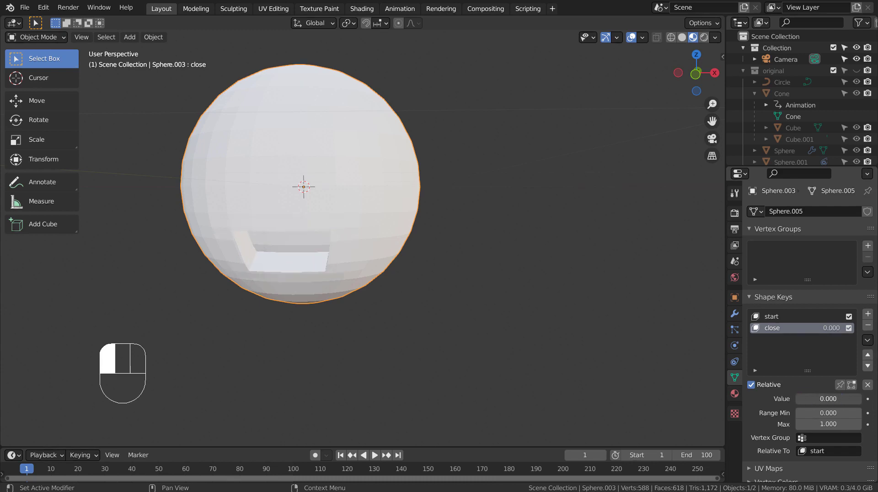
{"action": "left_click_drag", "start_coordinate": [828, 400], "coordinate": [857, 400]}
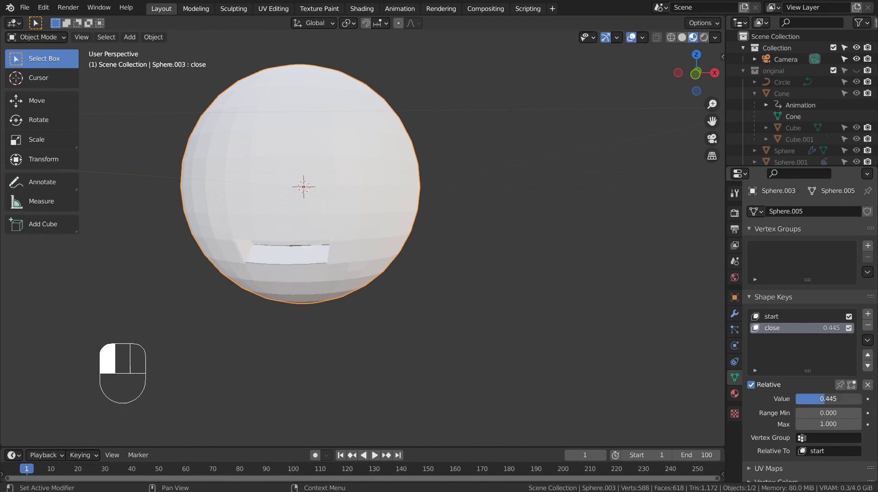
Examine the partly closed mouth up close and return the close shape key value to 0.
{"action": "middle_click_drag", "start_coordinate": [435, 248], "coordinate": [407, 226]}
{"action": "scroll", "coordinate": [388, 237], "scroll_direction": "up", "scroll_amount": 2}
{"action": "middle_click_drag", "start_coordinate": [370, 251], "coordinate": [144, 281]}
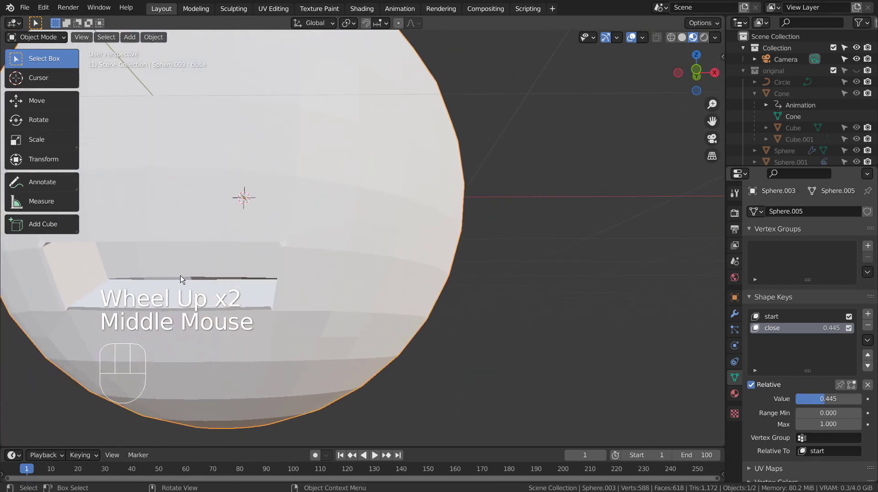
{"action": "scroll", "coordinate": [253, 300], "scroll_direction": "down", "scroll_amount": 3}
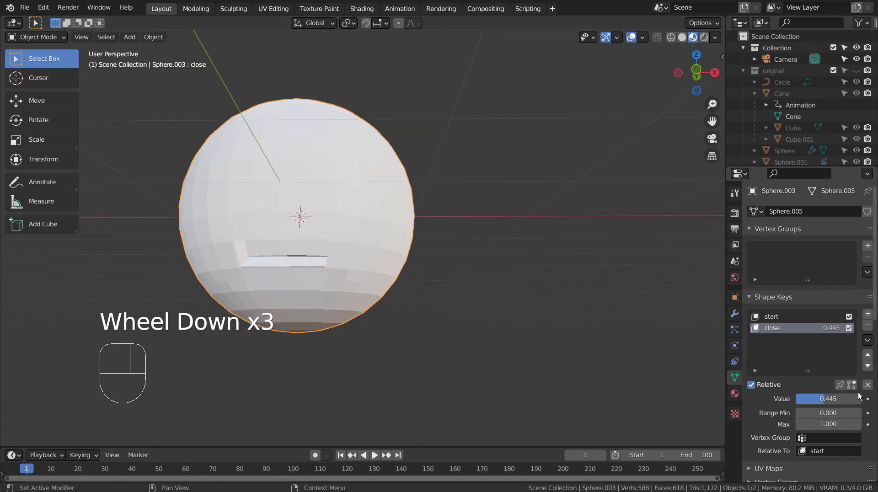
{"action": "left_click_drag", "start_coordinate": [823, 403], "coordinate": [794, 403]}
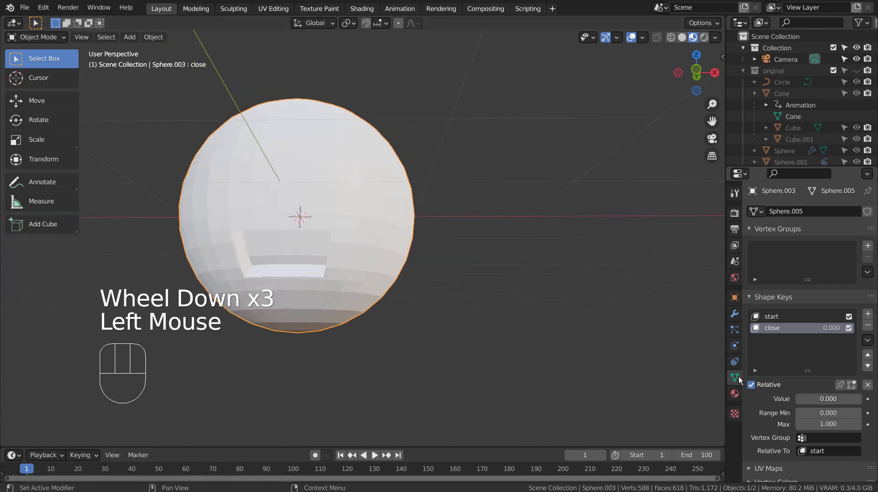
Check the close shape's mesh around the mouth in Edit Mode and return to Object Mode.
{"action": "left_click", "coordinate": [433, 284]}
{"action": "middle_click_drag", "start_coordinate": [434, 285], "coordinate": [417, 310]}
{"action": "key", "text": "Tab"}
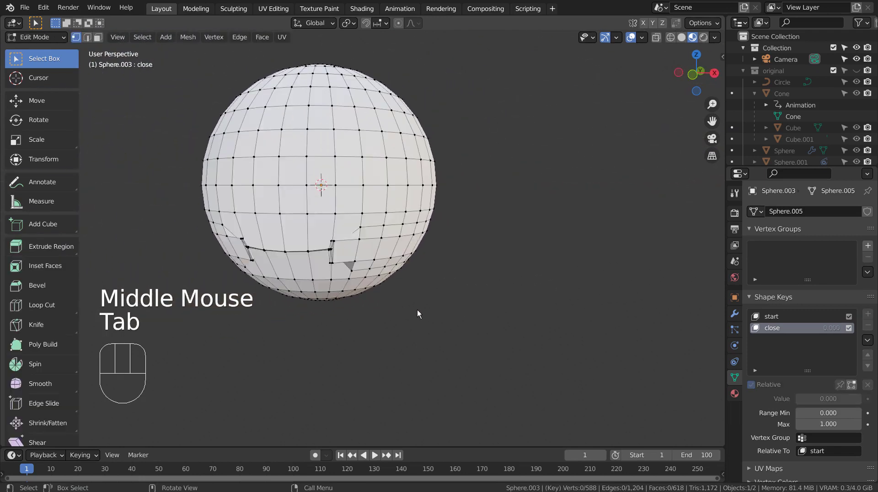
{"action": "key", "text": "Tab"}
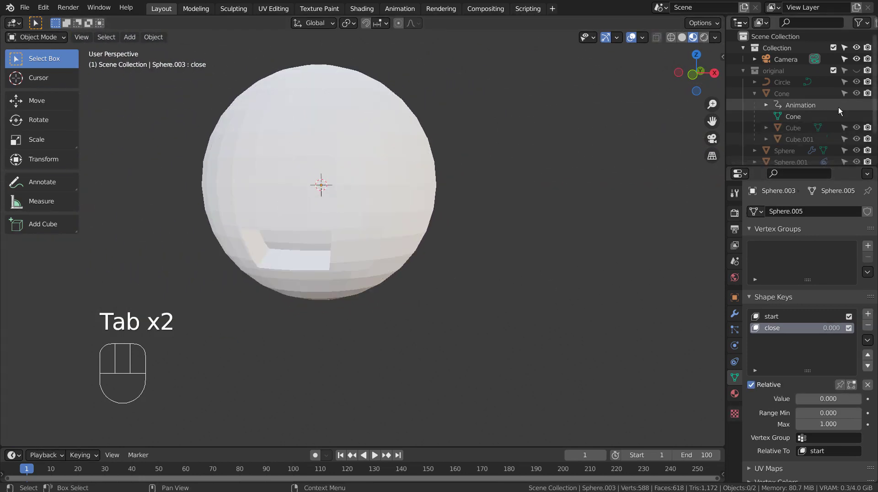
Delete the white practice head, unhide the original collection and collapse the Cone's hierarchy in the outliner.
{"action": "left_click", "coordinate": [418, 110]}
{"action": "key", "text": "x"}
{"action": "left_click", "coordinate": [404, 133]}
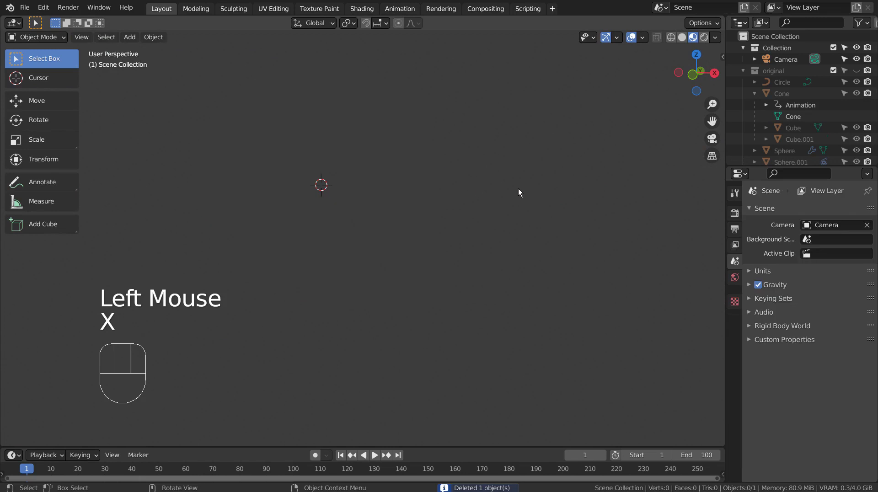
{"action": "left_click", "coordinate": [857, 71]}
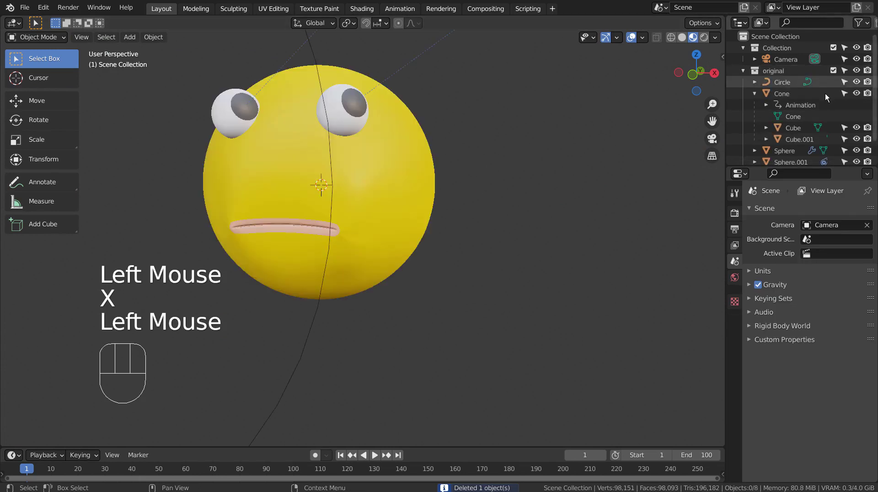
{"action": "left_click", "coordinate": [755, 94]}
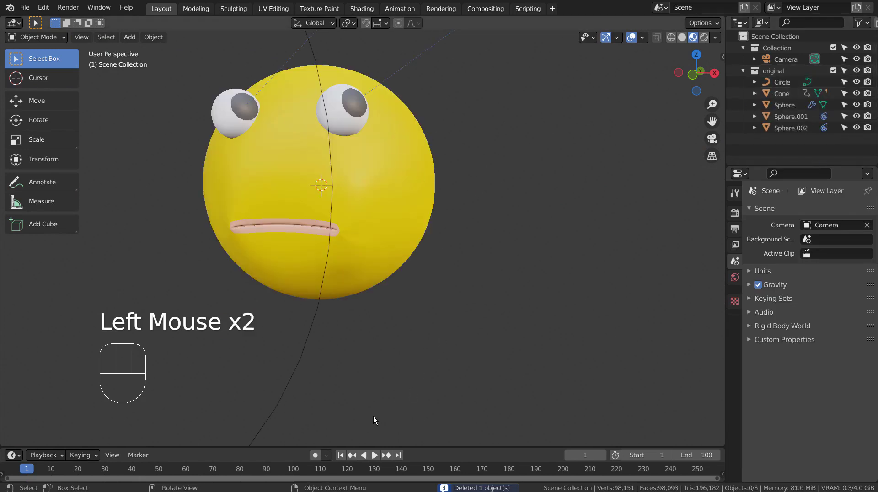
Delete the circle curve around the yellow emoji head.
{"action": "left_click", "coordinate": [432, 361]}
{"action": "scroll", "coordinate": [444, 347], "scroll_direction": "down", "scroll_amount": 4}
{"action": "middle_click_drag", "start_coordinate": [444, 347], "coordinate": [376, 292]}
{"action": "scroll", "coordinate": [375, 292], "scroll_direction": "up", "scroll_amount": 2}
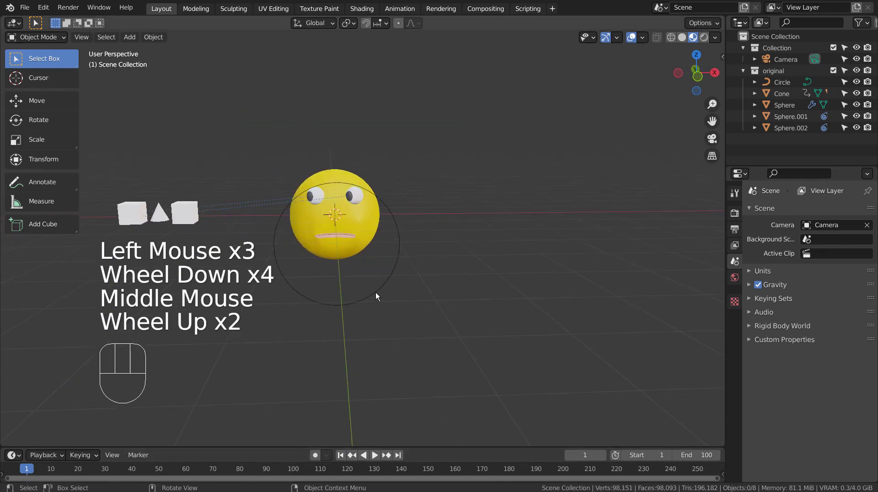
{"action": "left_click", "coordinate": [303, 286]}
{"action": "key", "text": "x"}
{"action": "left_click", "coordinate": [304, 289]}
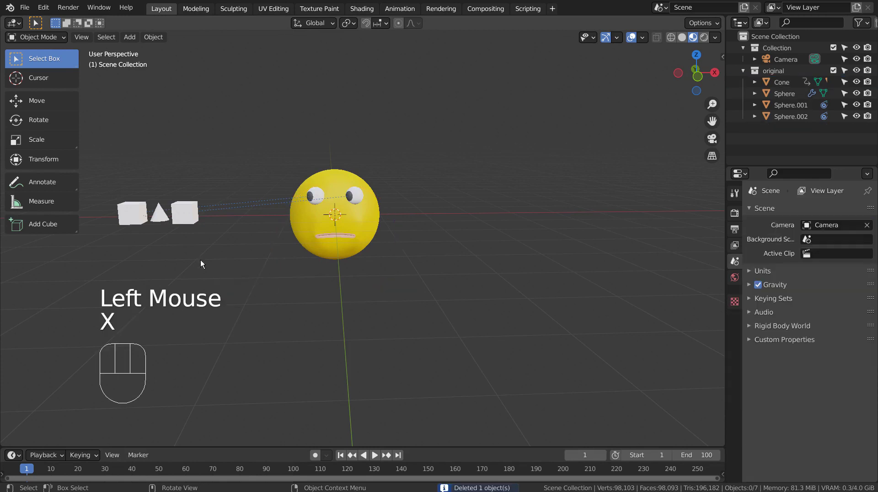
Select the cone eye target, show its transform values in front view and check its keyframed location at frame 25.
{"action": "left_click", "coordinate": [161, 219]}
{"action": "key", "text": "KP_1"}
{"action": "key", "text": "n"}
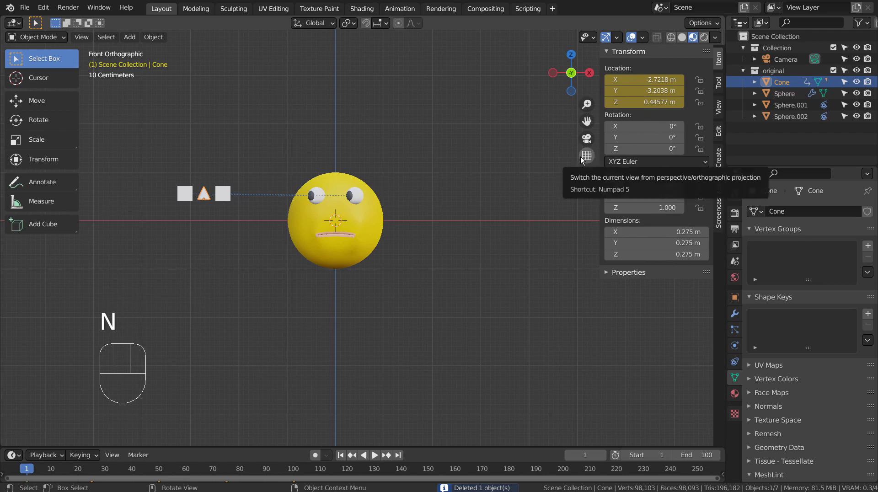
{"action": "left_click", "coordinate": [90, 469]}
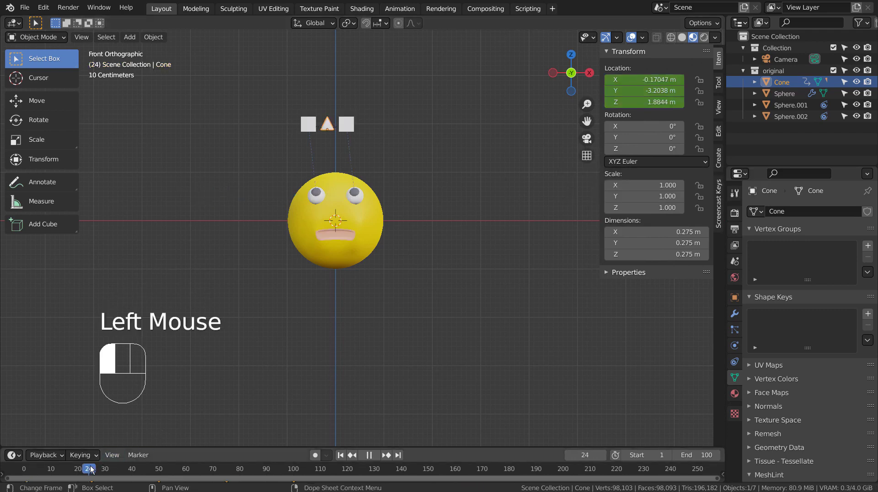
{"action": "left_click_drag", "start_coordinate": [90, 469], "coordinate": [92, 470]}
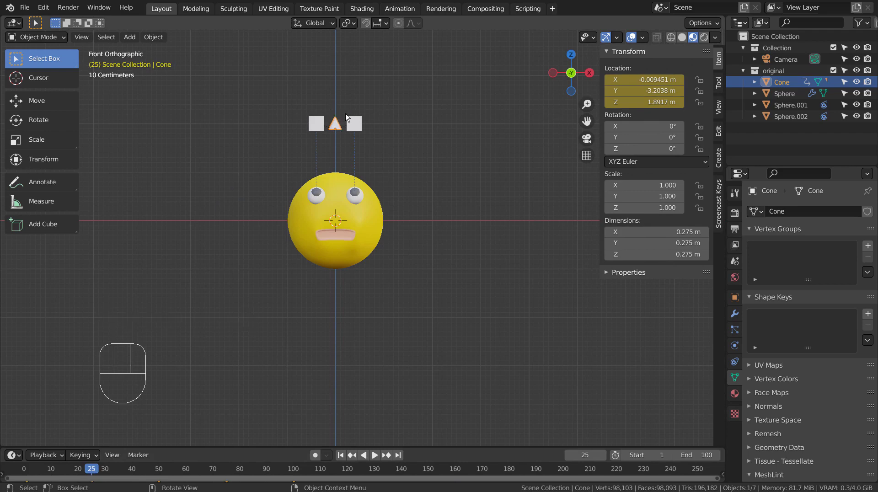
Check the cone's keyframed location at frames 50, 75 and 100.
{"action": "left_click", "coordinate": [160, 468]}
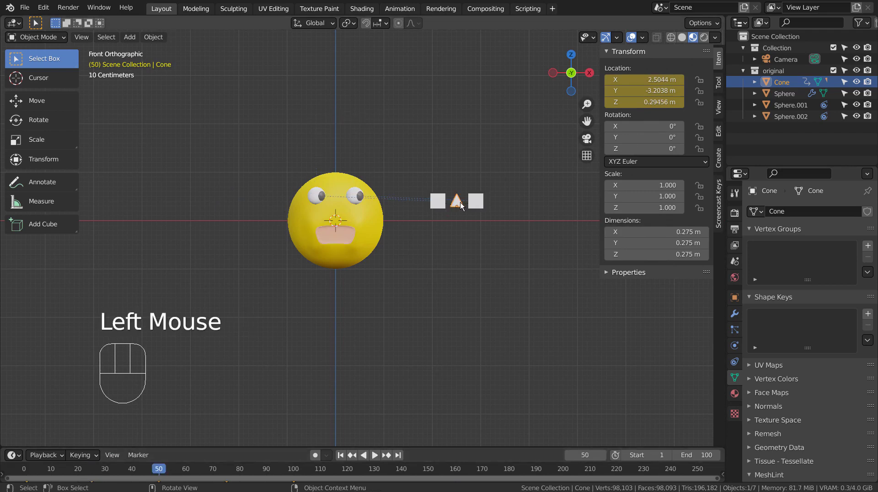
{"action": "left_click", "coordinate": [227, 468]}
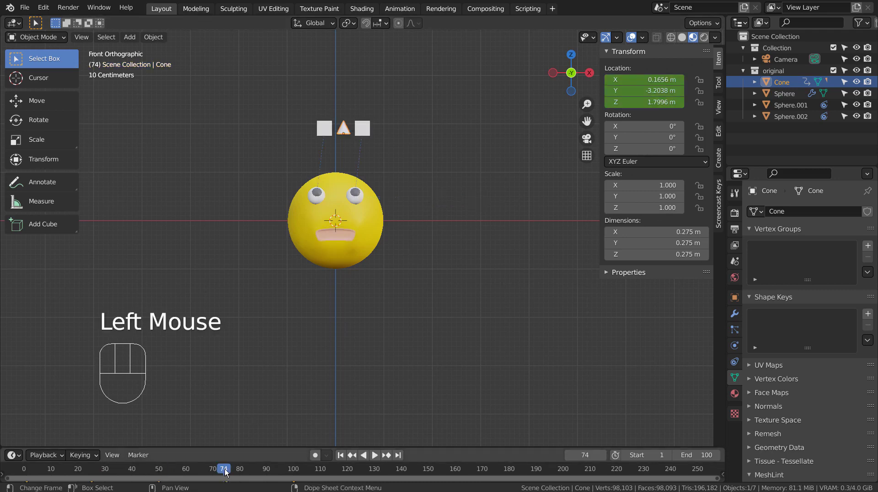
{"action": "left_click", "coordinate": [229, 471]}
{"action": "left_click_drag", "start_coordinate": [229, 470], "coordinate": [227, 470]}
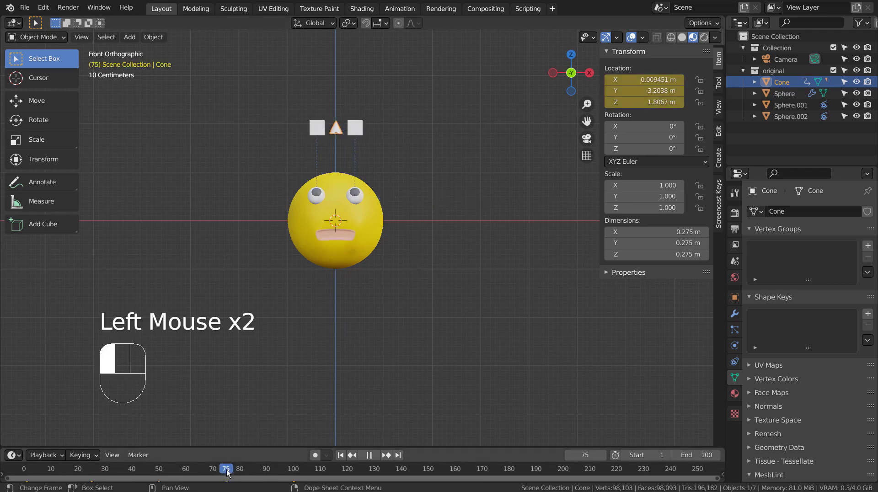
{"action": "left_click", "coordinate": [293, 470]}
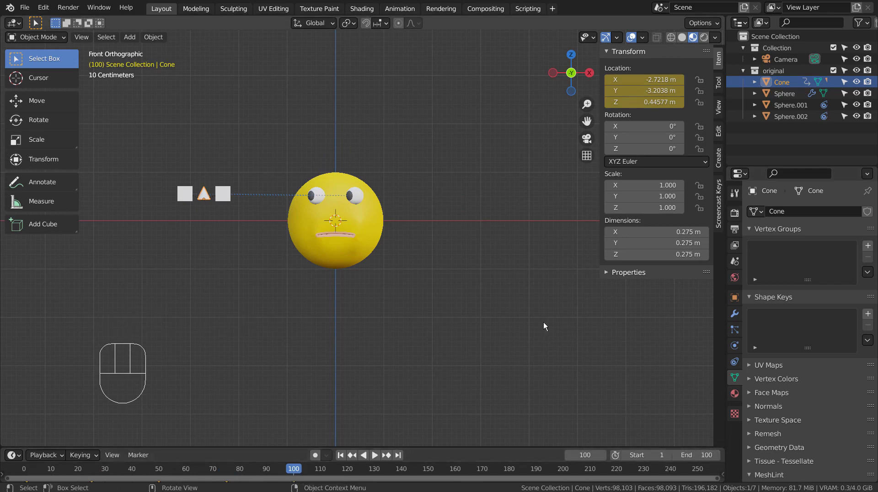
Select the yellow head, check its close shape key value at frames 1, 50 and 100, and play the animation from frame 1.
{"action": "left_click", "coordinate": [339, 234]}
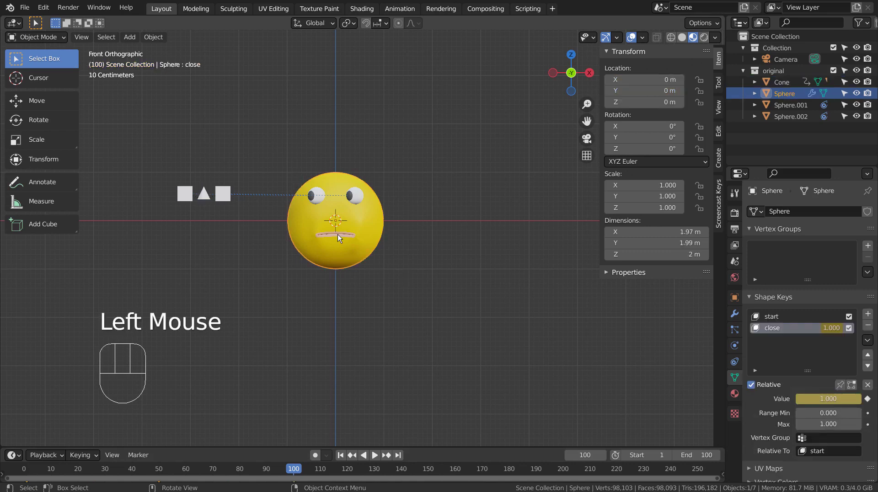
{"action": "left_click", "coordinate": [345, 456]}
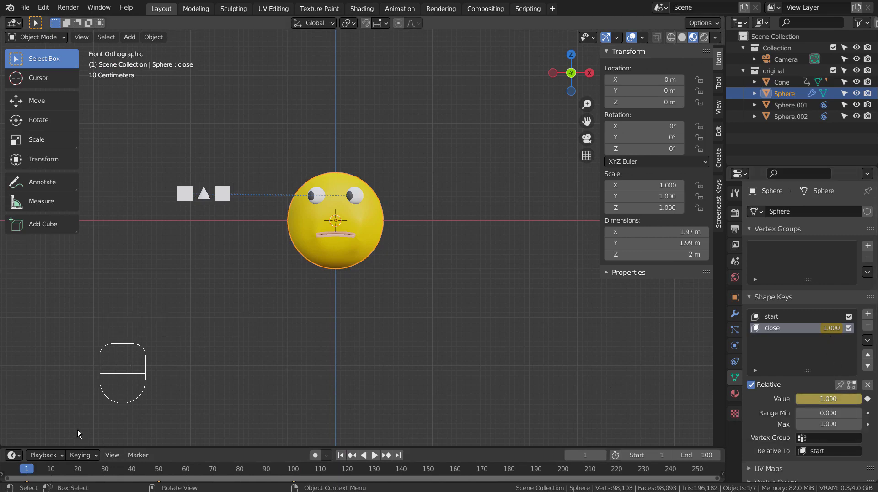
{"action": "left_click", "coordinate": [159, 469]}
{"action": "left_click_drag", "start_coordinate": [159, 468], "coordinate": [160, 469]}
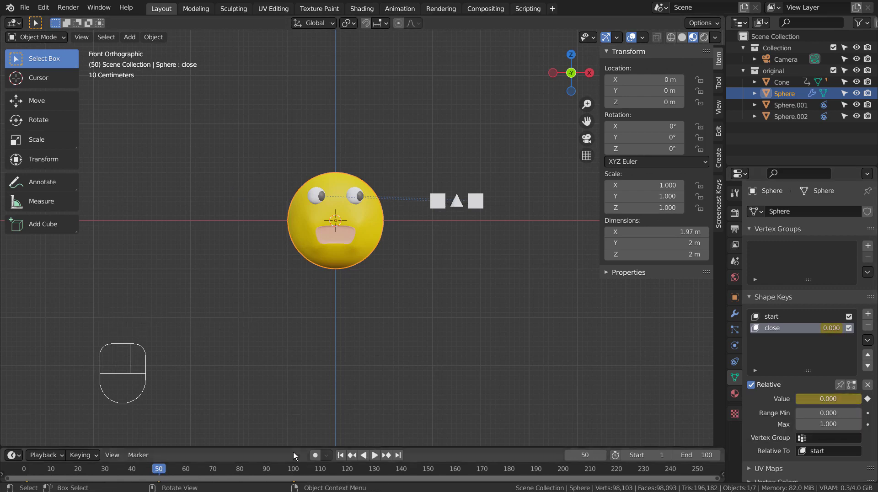
{"action": "left_click", "coordinate": [295, 474]}
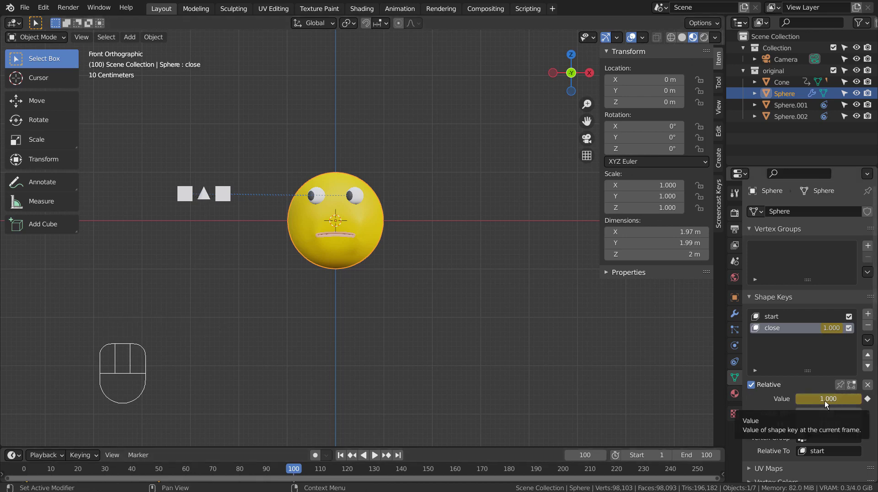
{"action": "left_click", "coordinate": [340, 456]}
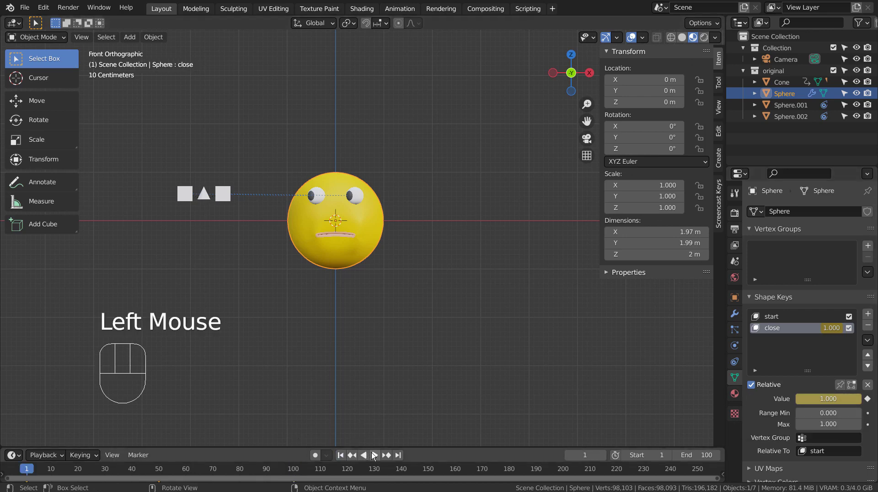
{"action": "left_click", "coordinate": [374, 455]}
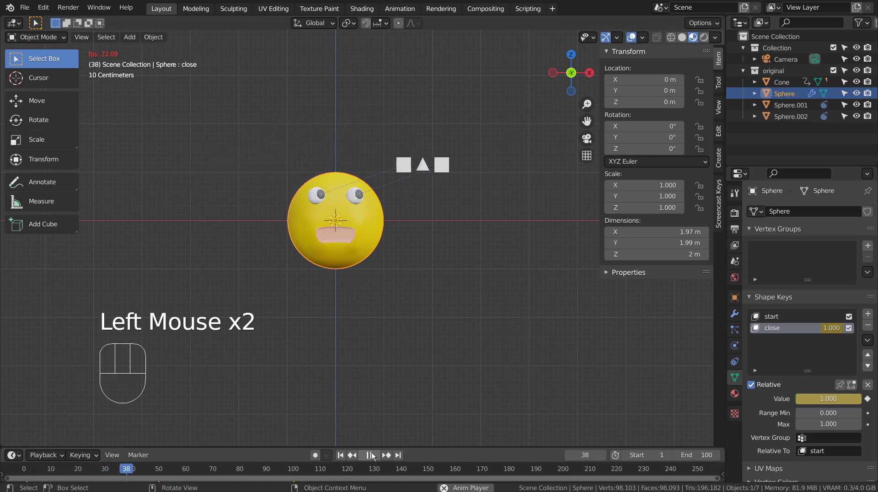